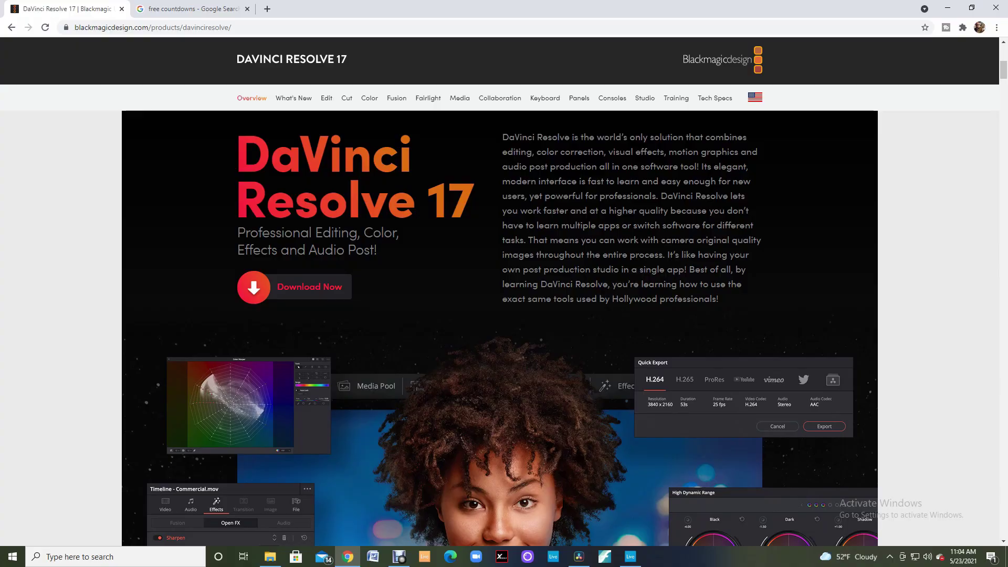
Leave the DaVinci Resolve 17 download options for the free countdowns search results.
left_click(288, 286)
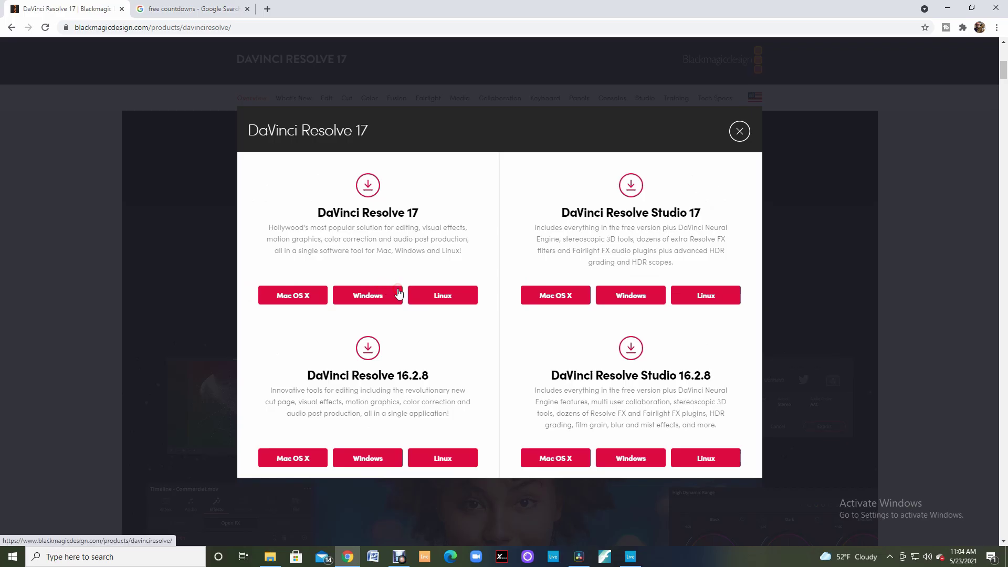
key("ctrl+Tab")
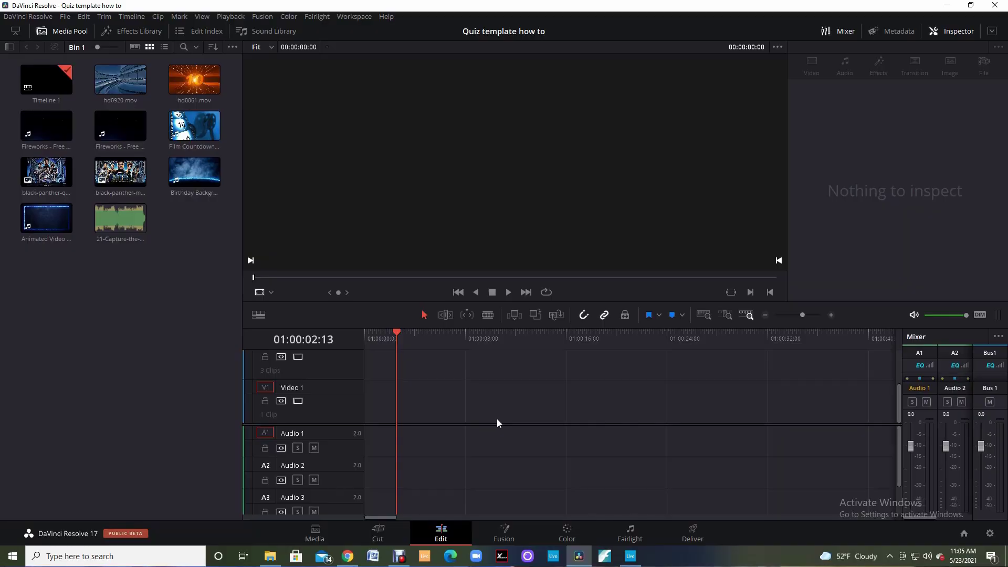
left_click(960, 534)
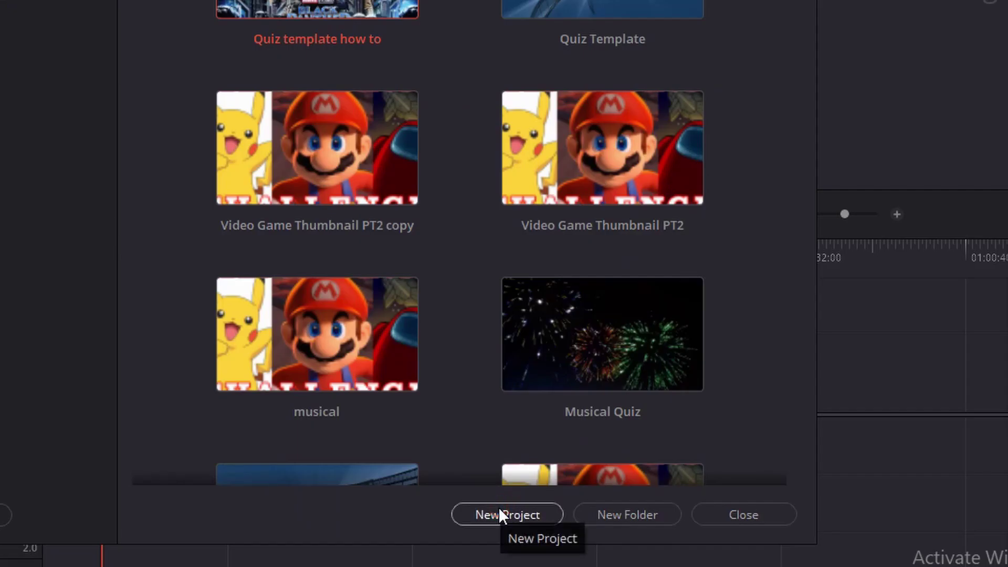
left_click(736, 502)
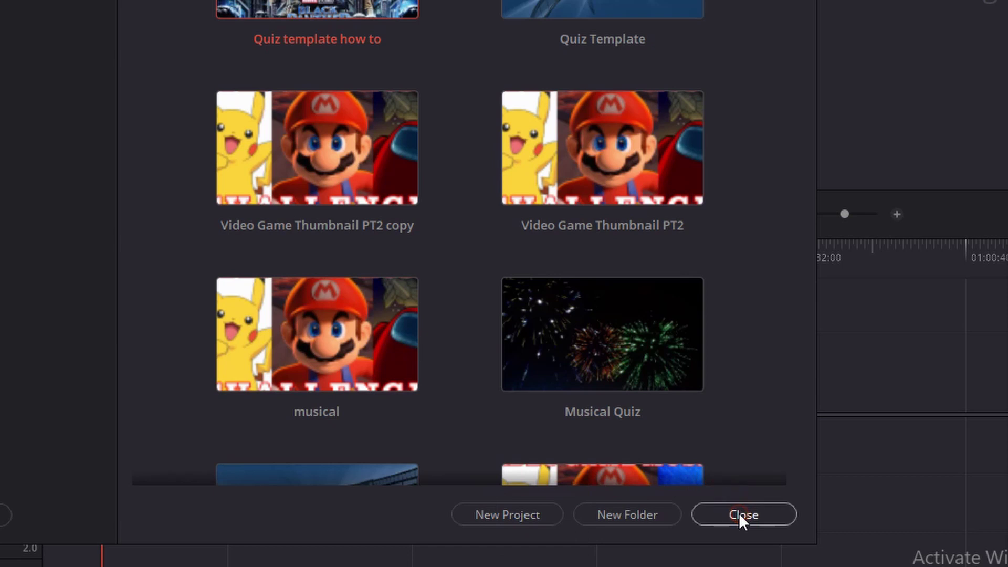
left_click(738, 512)
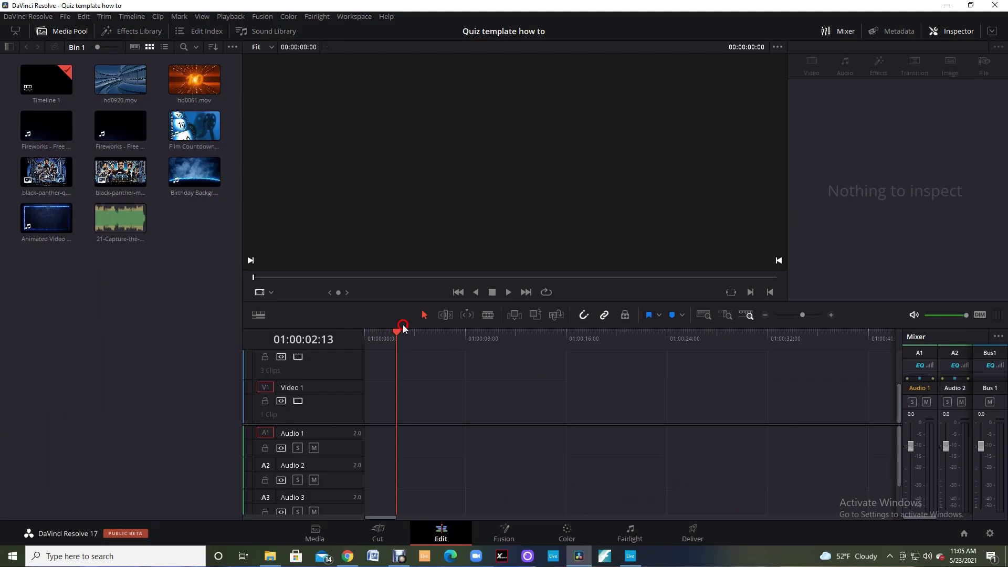
Import Back To The Future Main Theme HD (1) and backtothefuture-1 (1) via File > Import > Media.
left_click(64, 17)
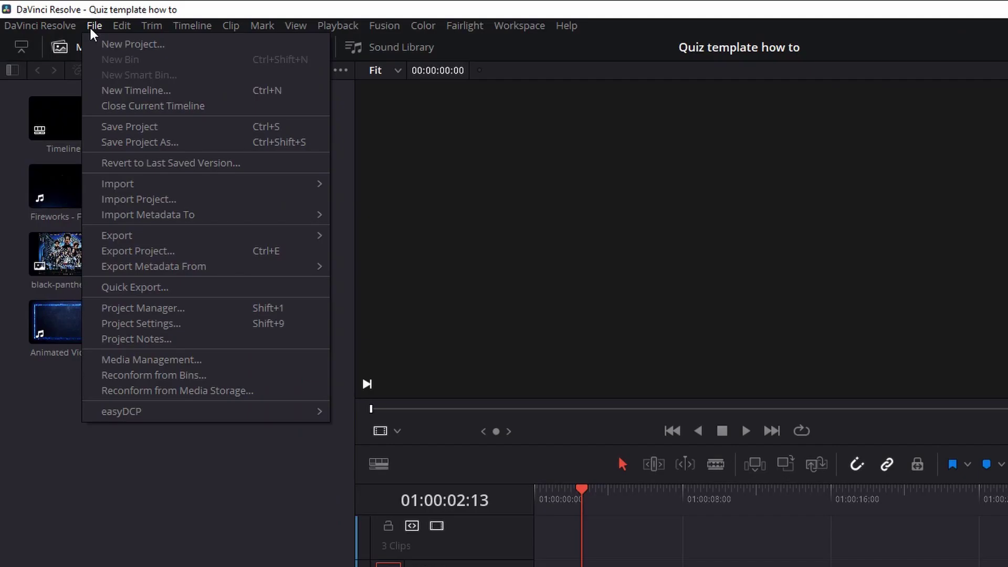
left_click(91, 120)
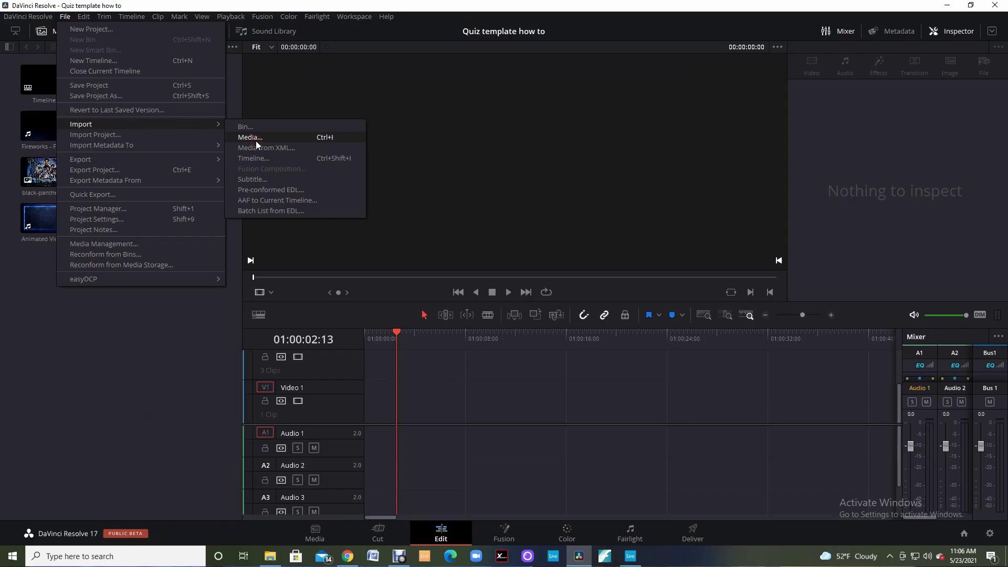
left_click(374, 208)
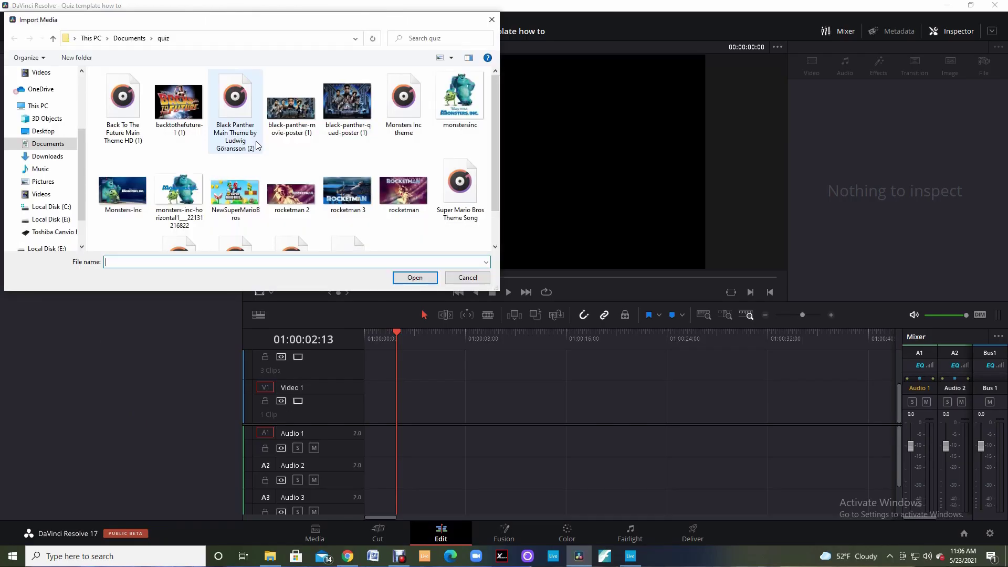
left_click(240, 114)
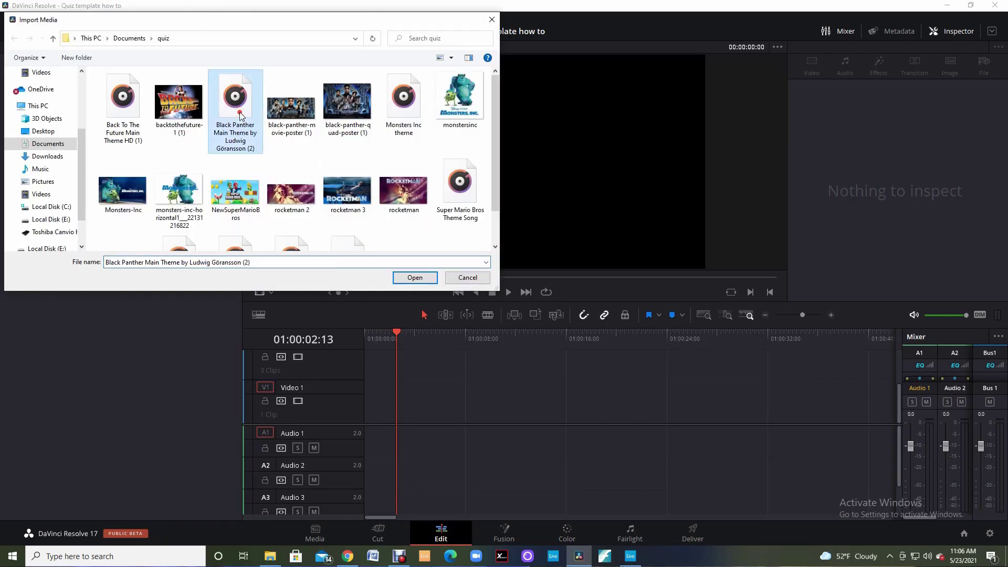
left_click(139, 119)
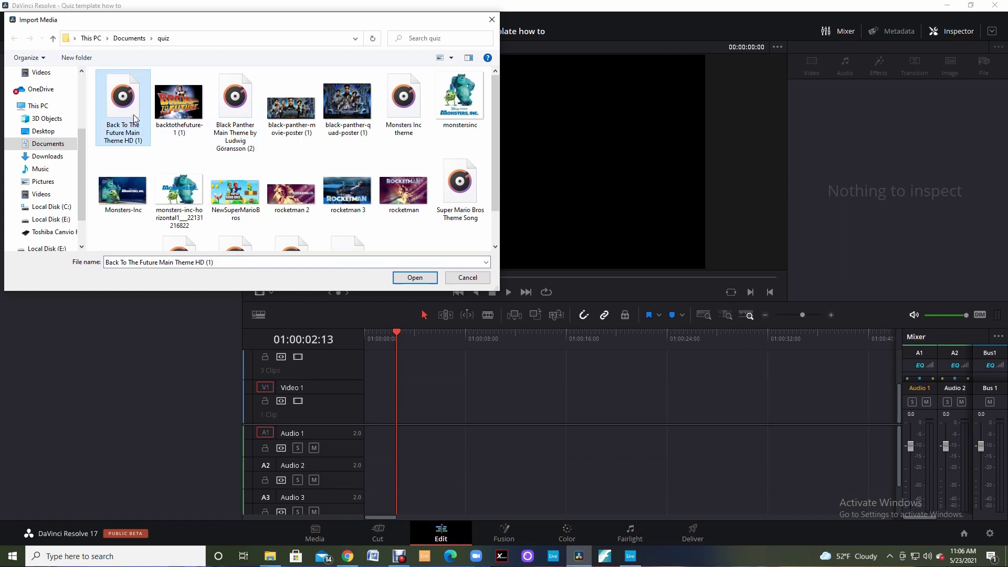
key("shift+Right")
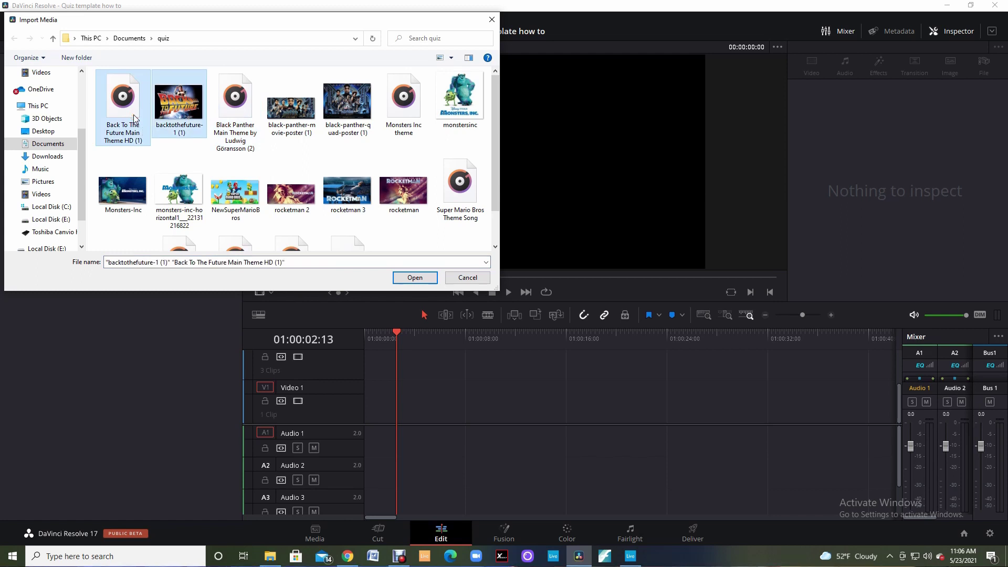
left_click(415, 278)
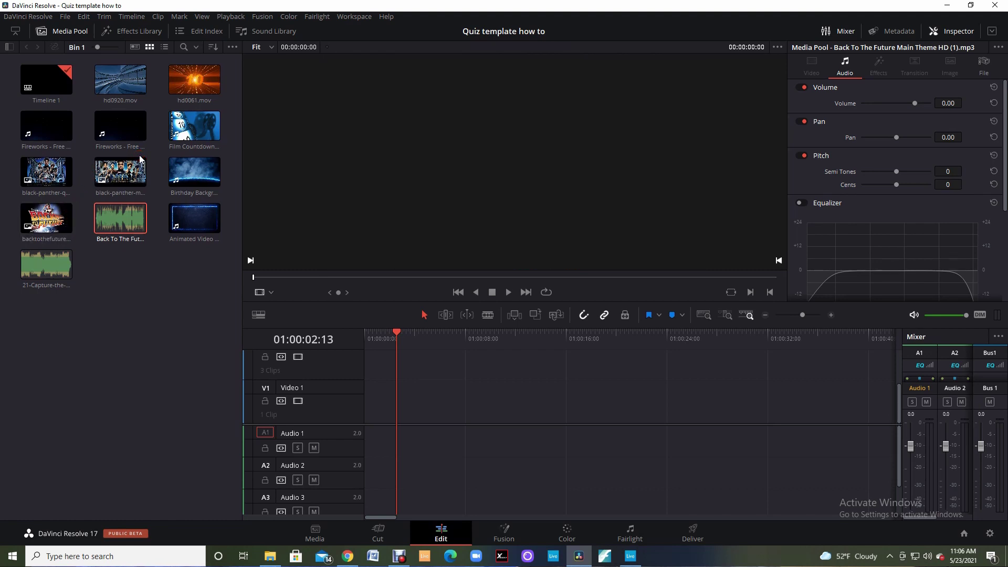
Place hd0920.mov at 01:00:00:00 on Video 1 and preview the playback.
left_click(116, 89)
left_click_drag(116, 89, 370, 402)
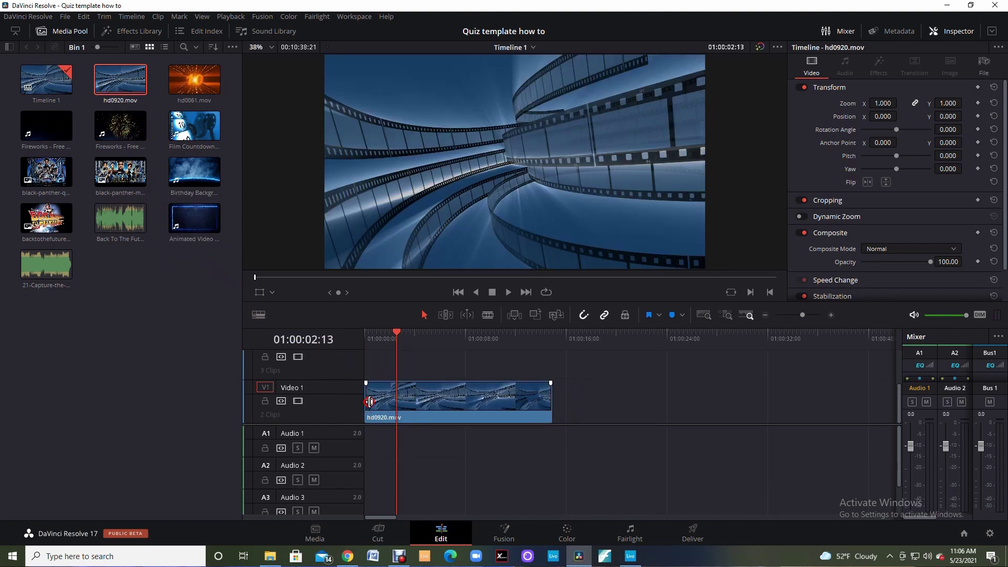
left_click_drag(398, 336, 366, 344)
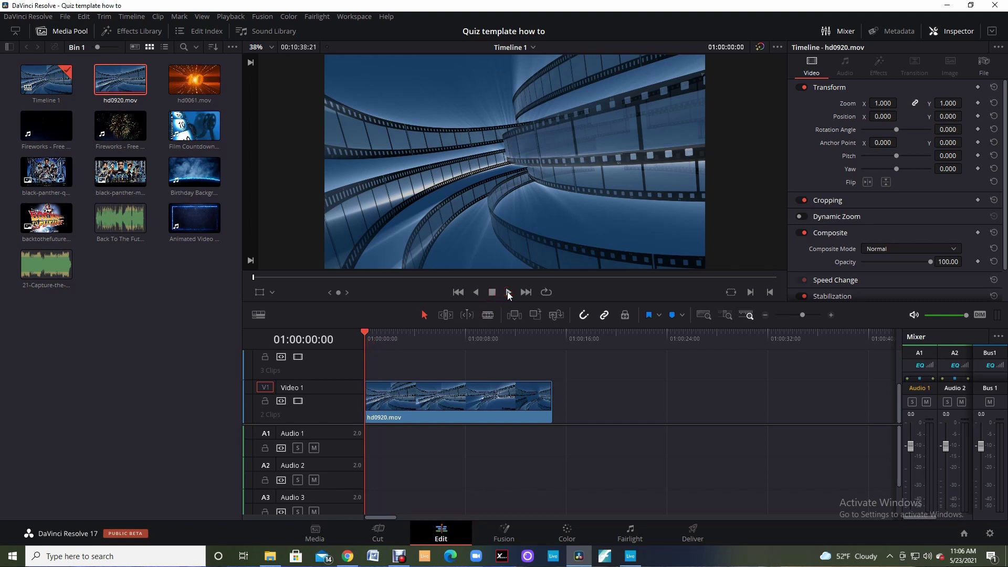
left_click(508, 293)
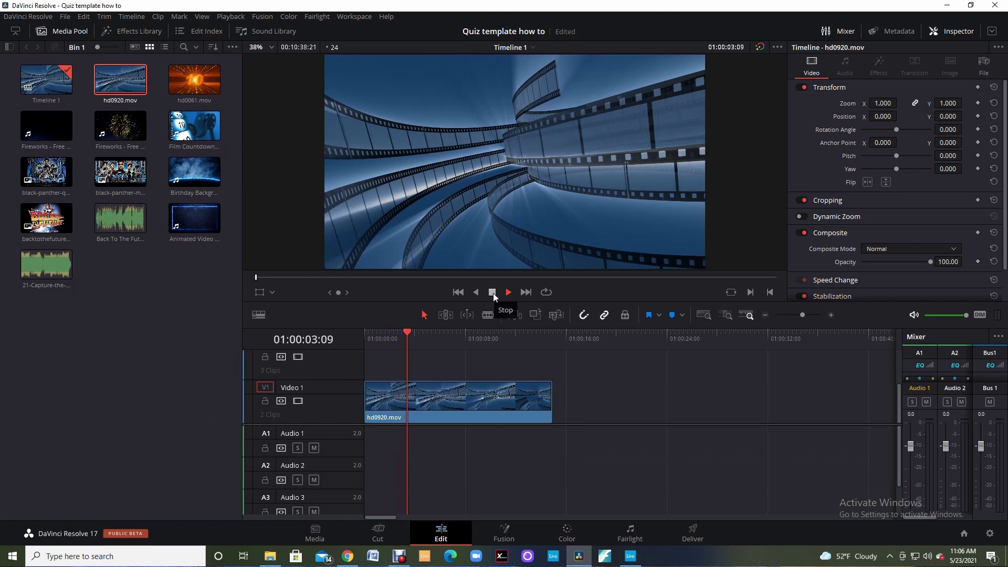
left_click(493, 293)
left_click(371, 362)
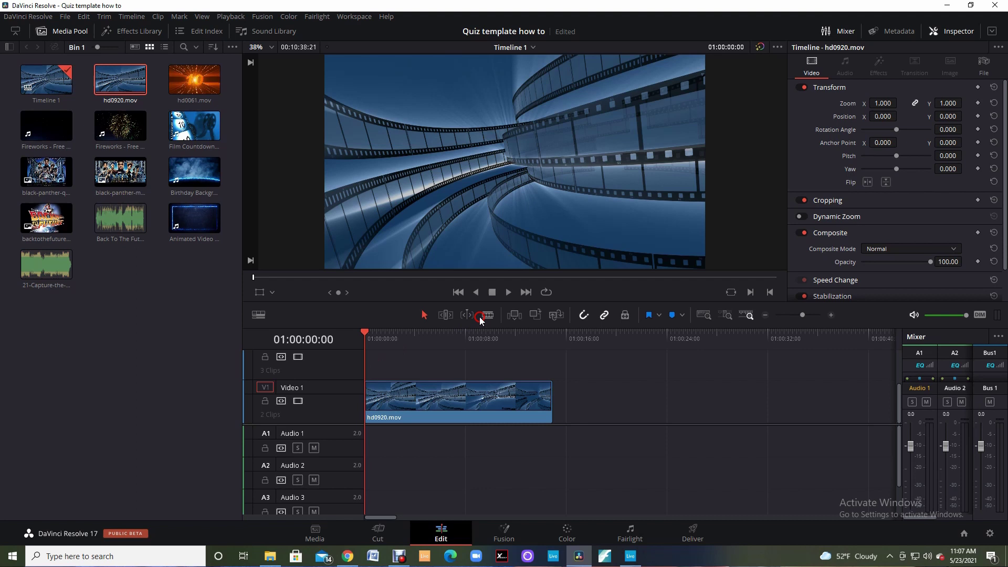
Lay 21-Capture-the-Sunlight-FULL-SM459.mp3 on Audio 2 from the timeline start and preview it.
left_click(98, 277)
left_click(46, 265)
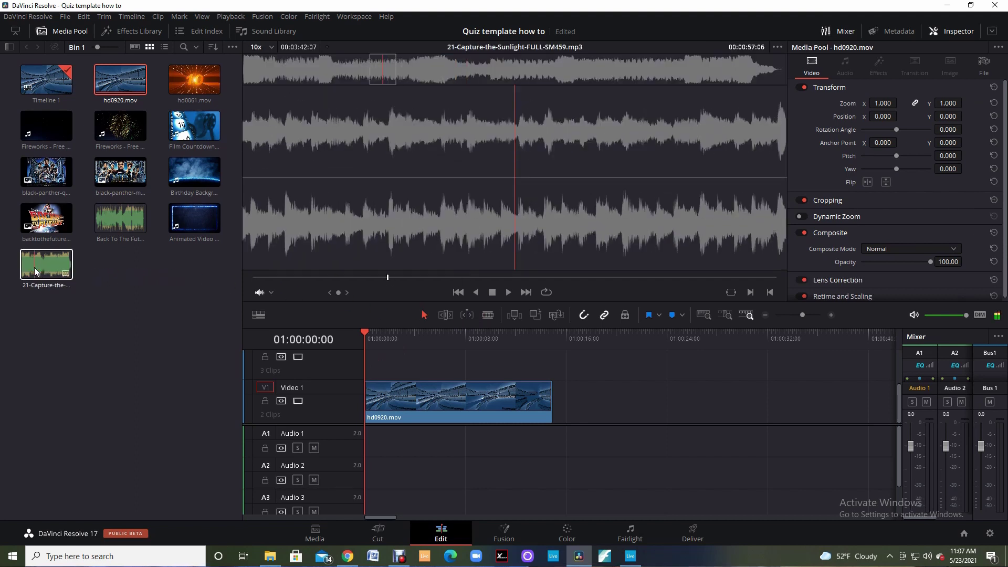
left_click_drag(37, 284, 370, 484)
left_click(431, 502)
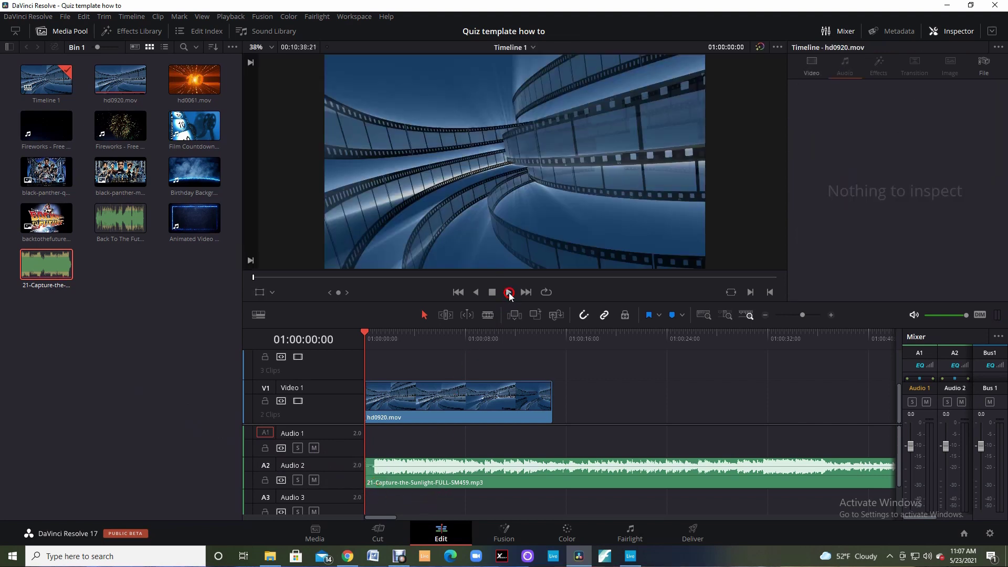
left_click(509, 292)
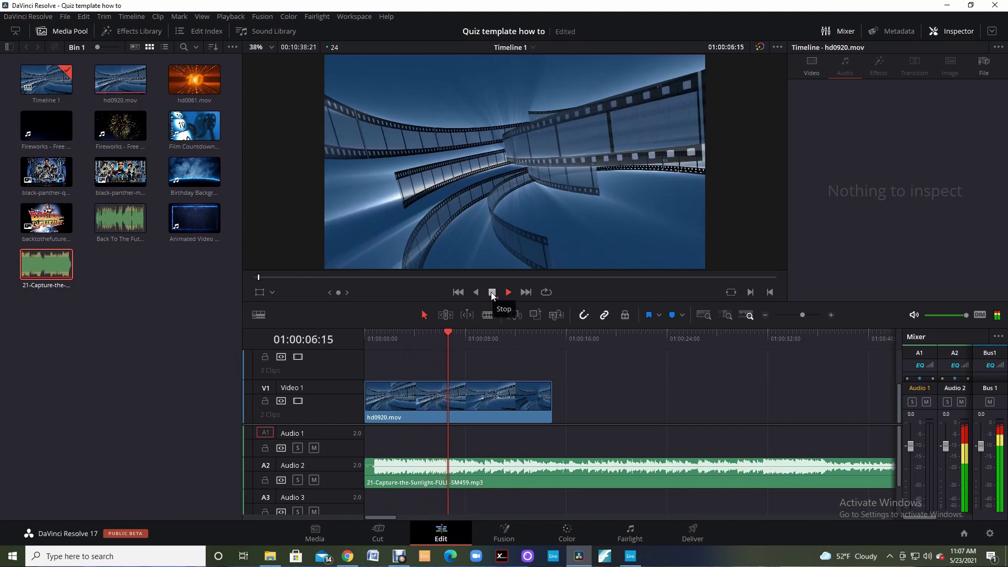
left_click(492, 292)
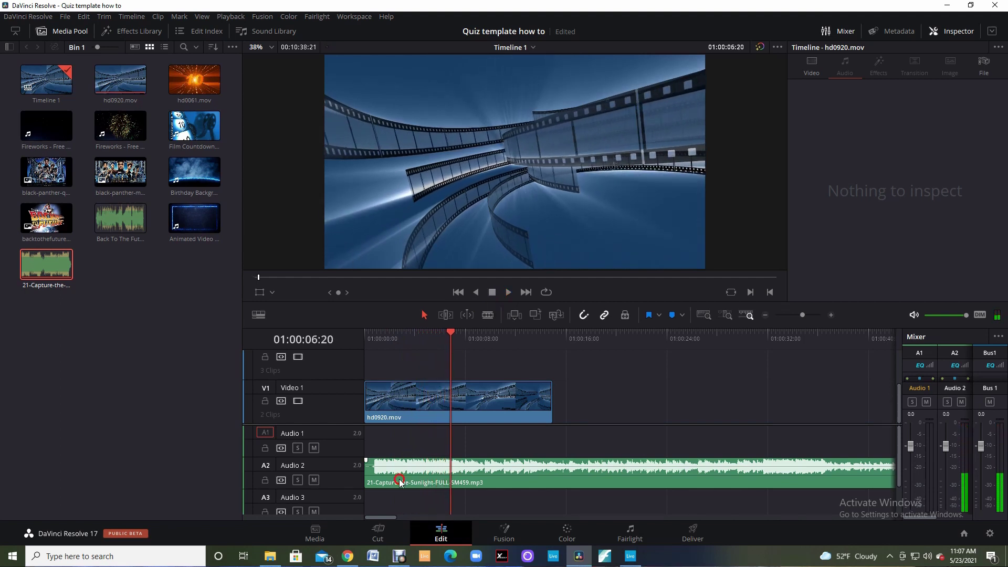
On the Cut page, split the music clip 14 frames into the timeline.
left_click(378, 533)
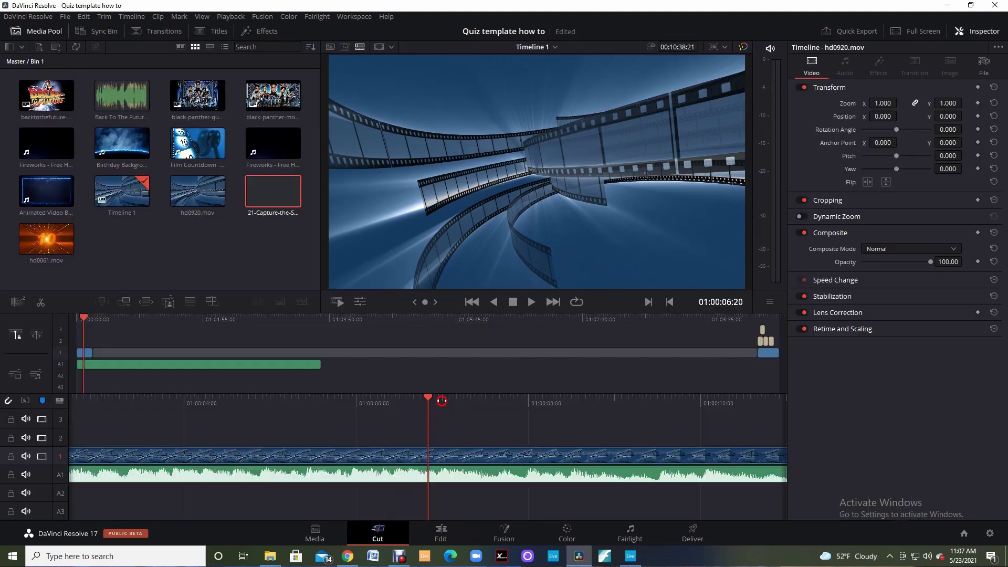
left_click(83, 320)
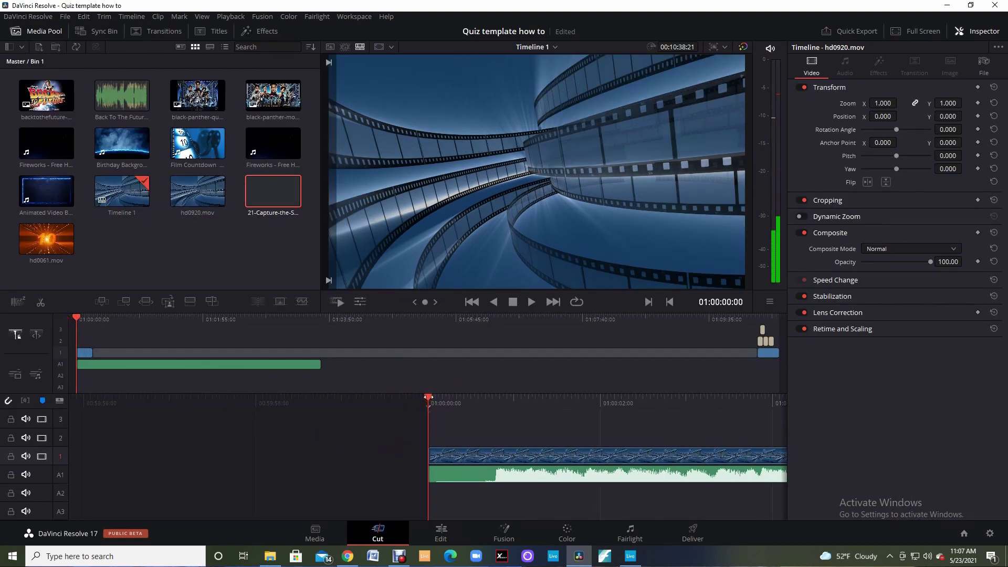
left_click(447, 399)
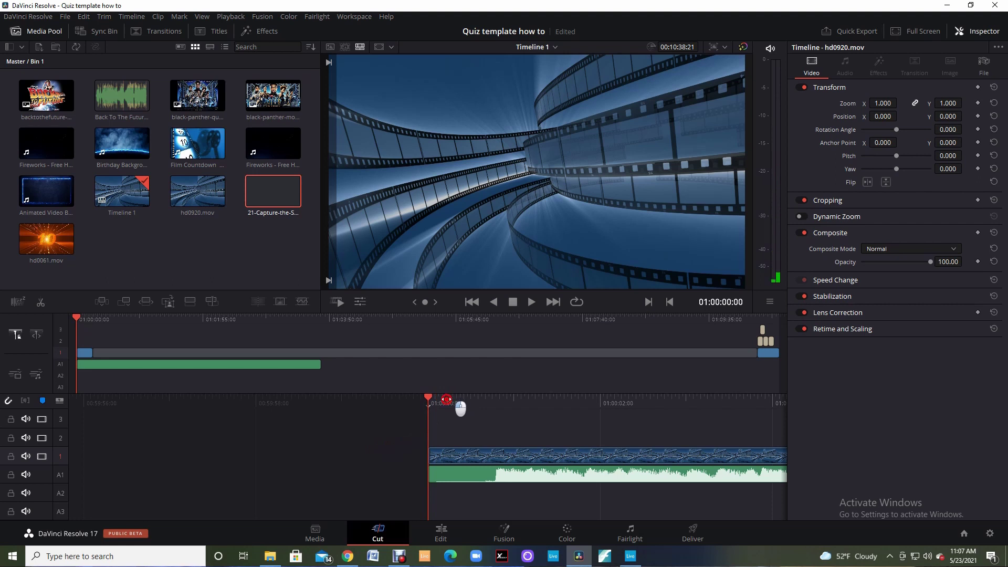
left_click_drag(446, 399, 397, 405)
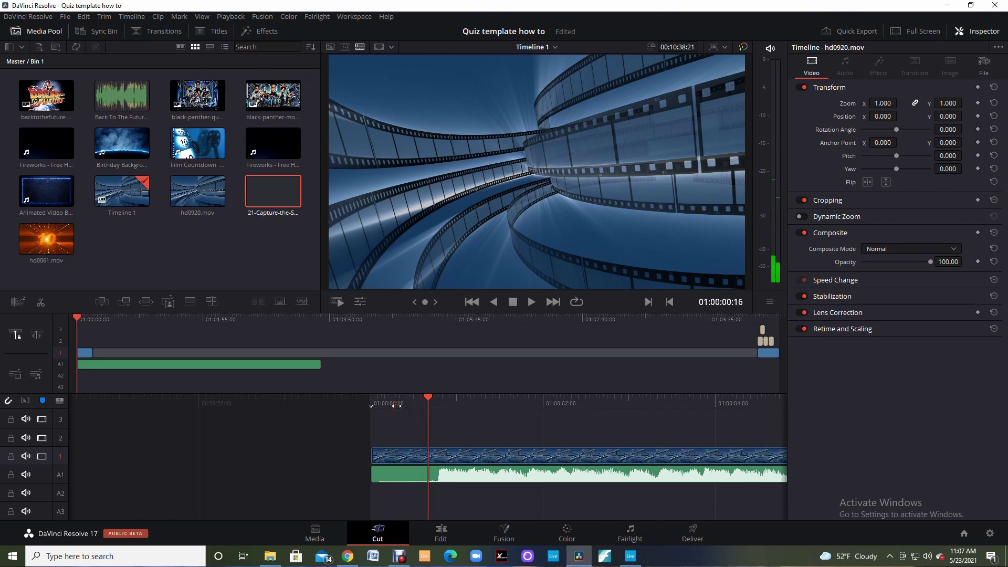
left_click(312, 450)
left_click(394, 476)
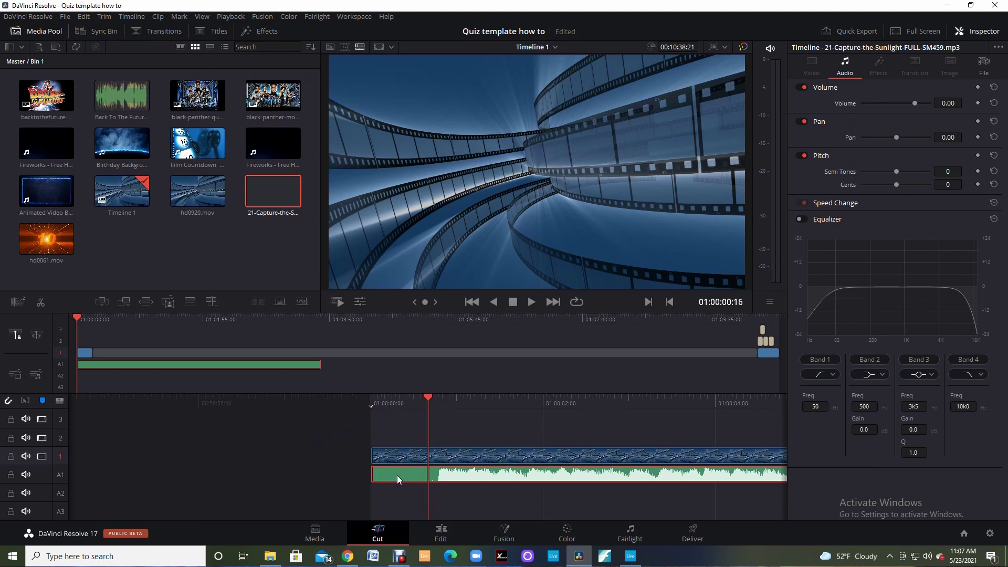
right_click(397, 475)
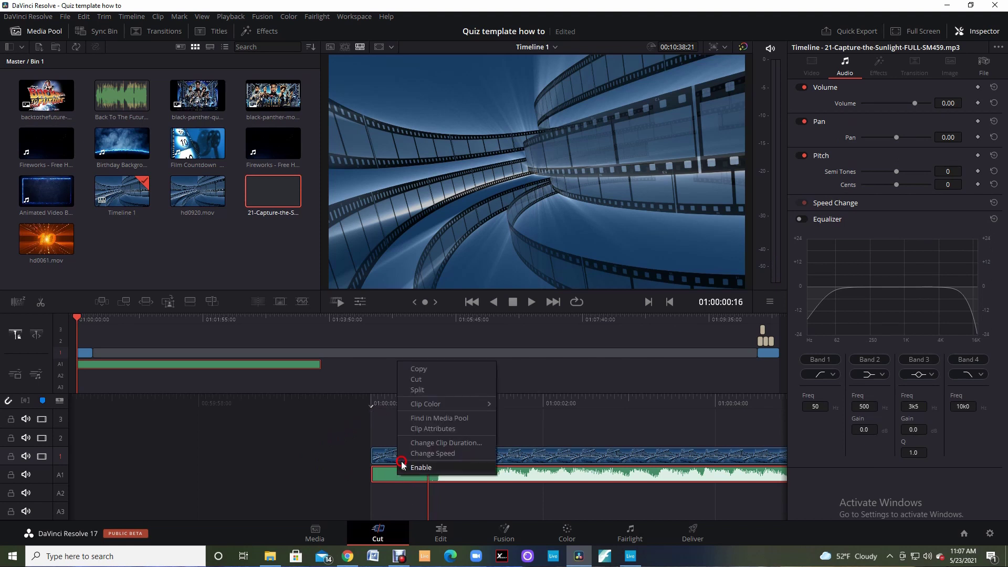
left_click(421, 391)
key("space")
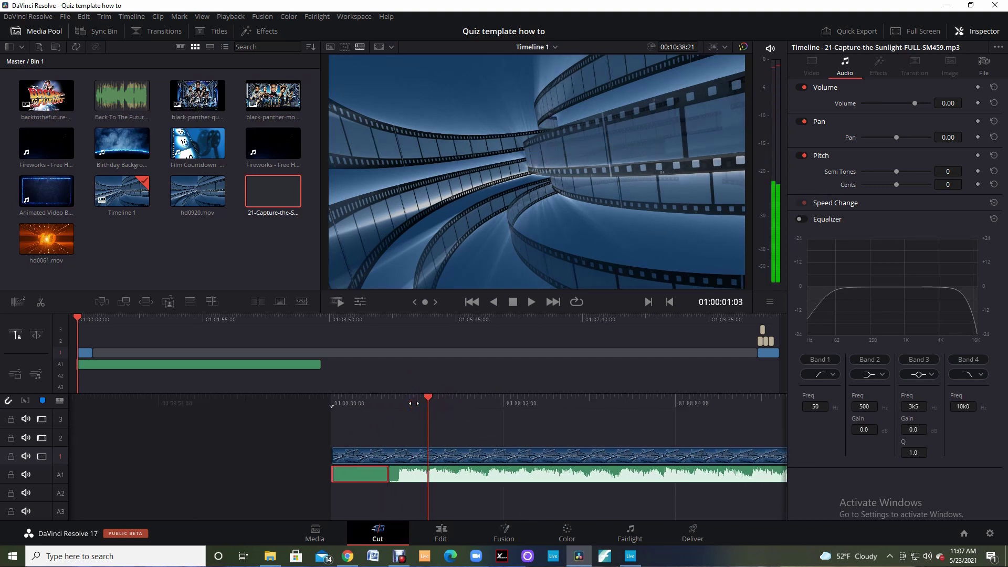
Delete the opening music piece and slide the remainder back to the timeline start.
left_click(366, 475)
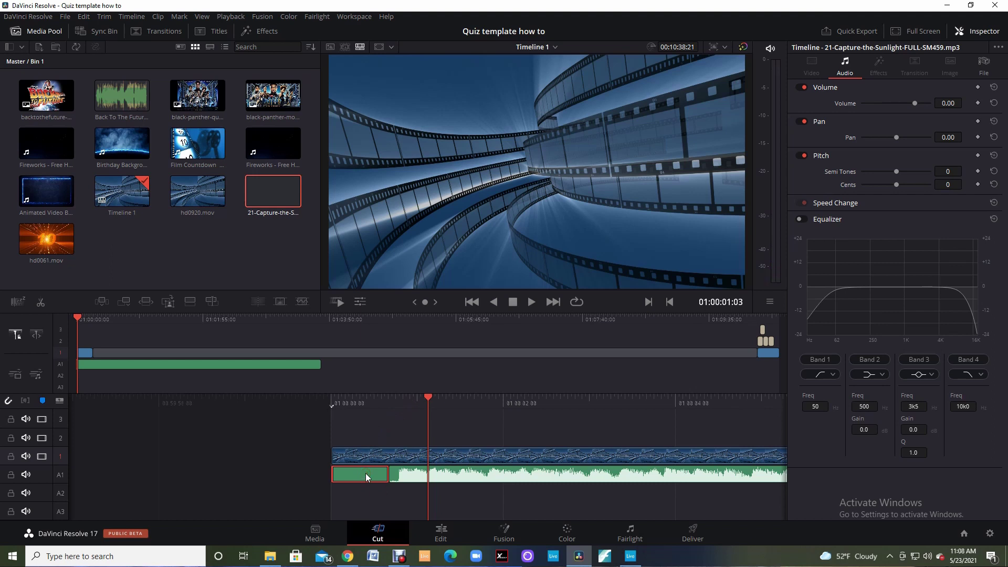
right_click(365, 473)
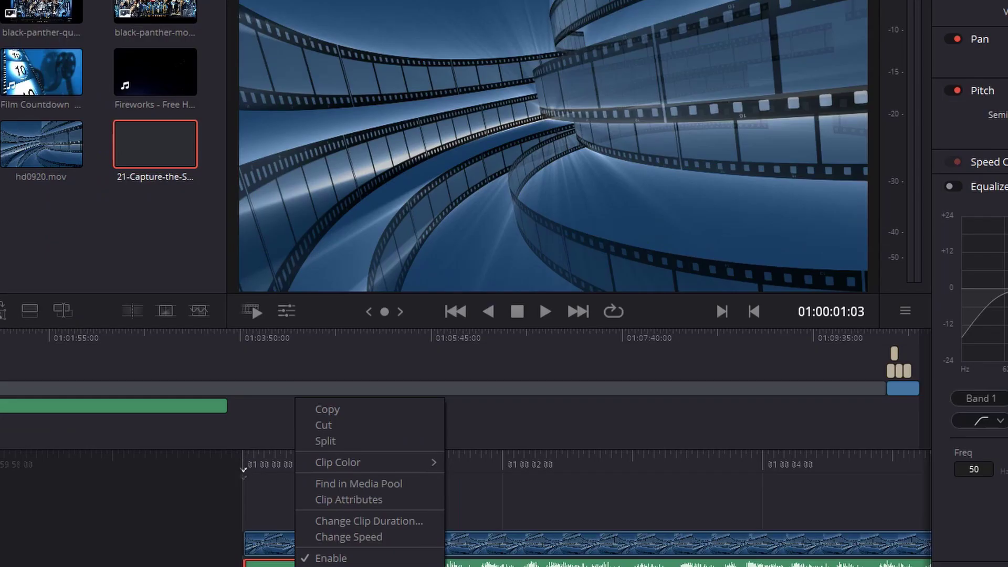
left_click(386, 377)
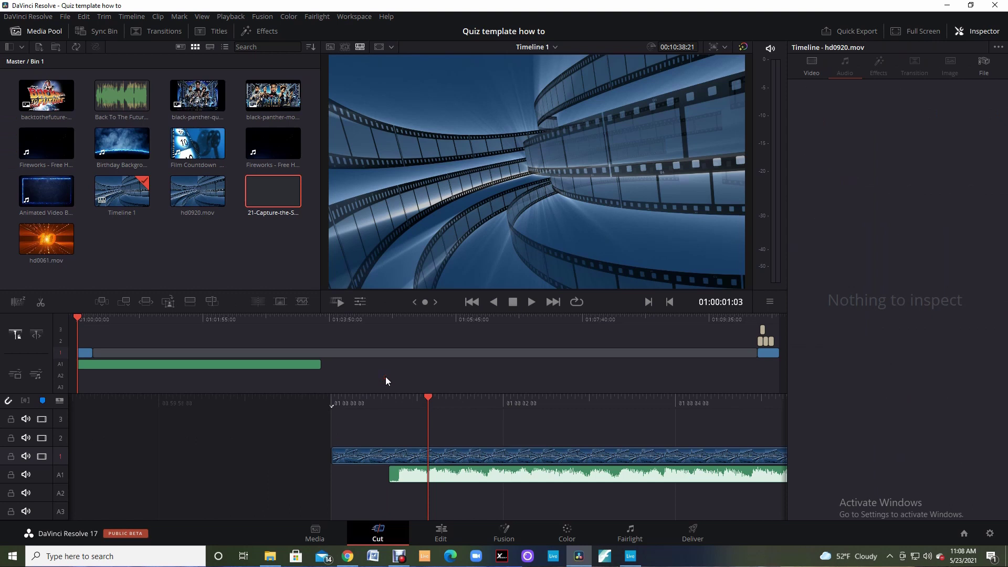
left_click(277, 377)
left_click_drag(422, 468, 365, 475)
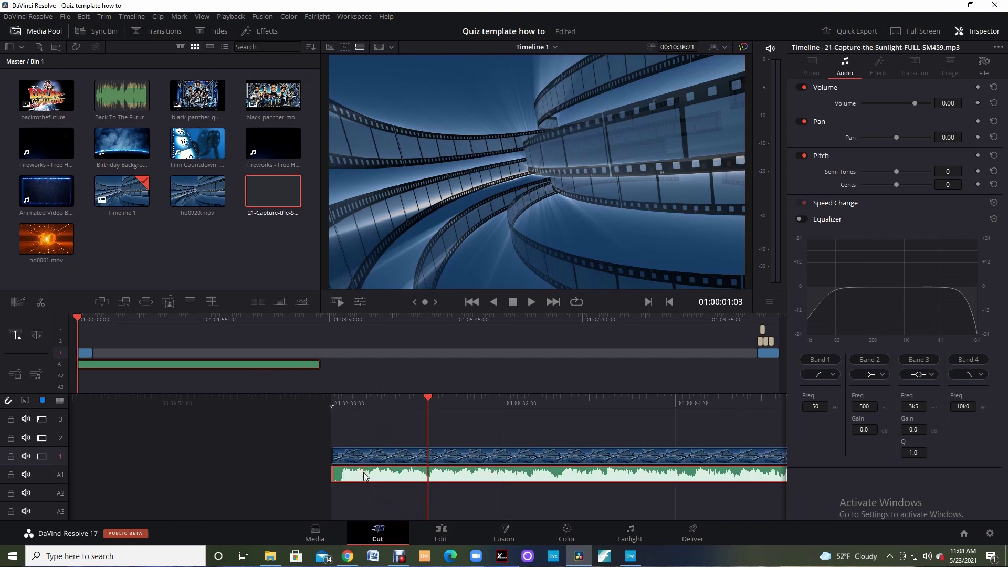
On the Edit page, rewind to 01:00:00:00 and preview until 01:00:05:11.
left_click(441, 531)
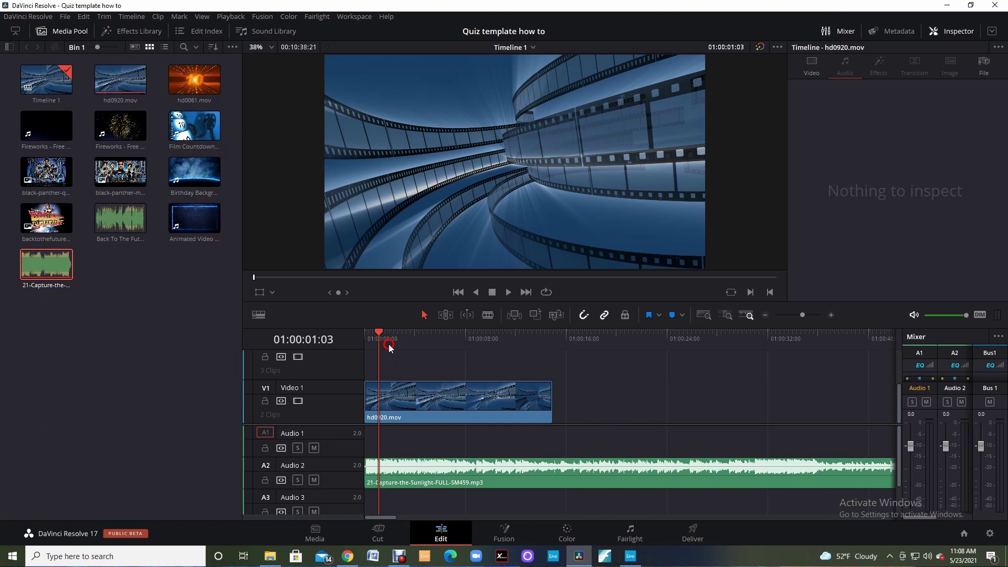
left_click(377, 332)
left_click_drag(377, 332, 365, 333)
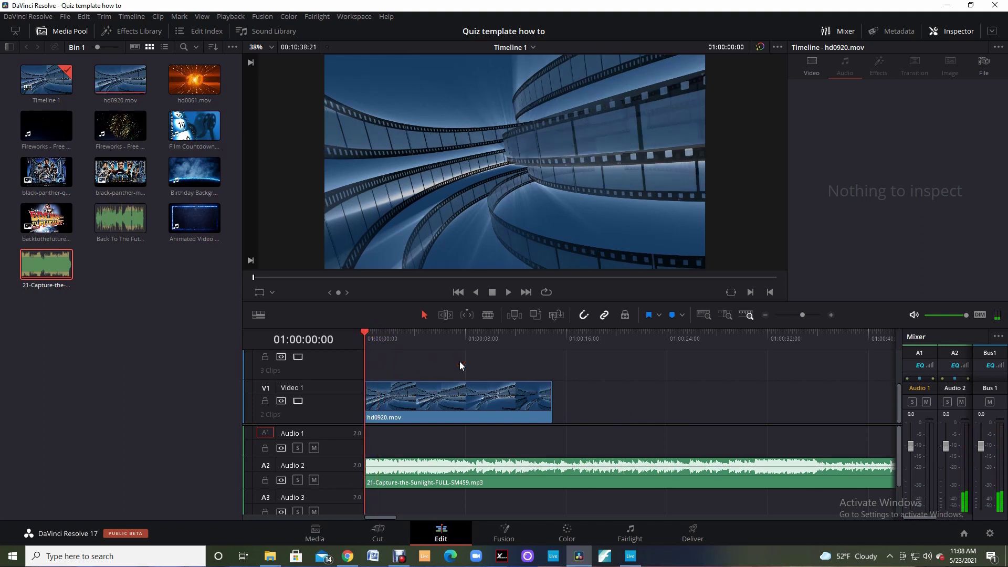
left_click(509, 292)
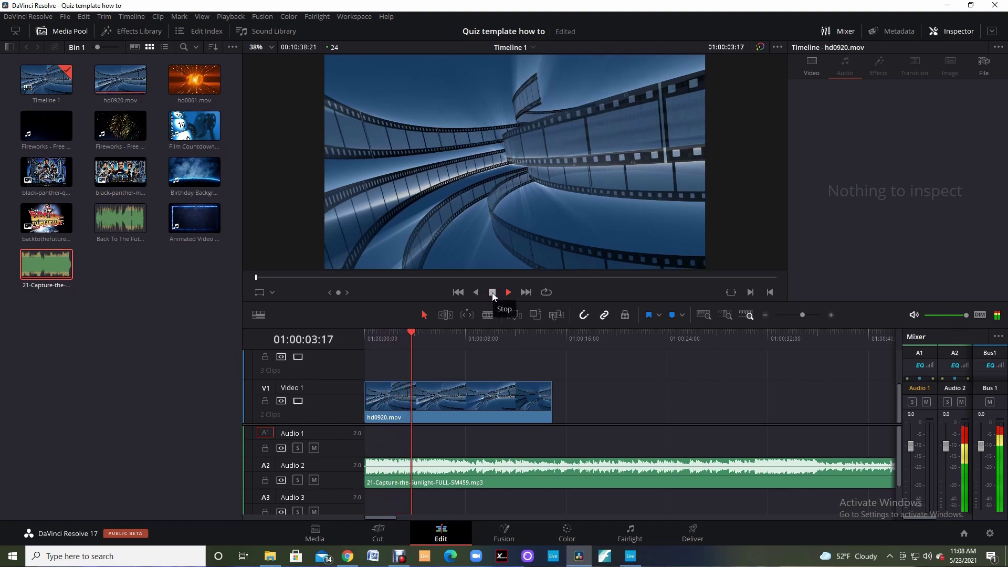
left_click(493, 292)
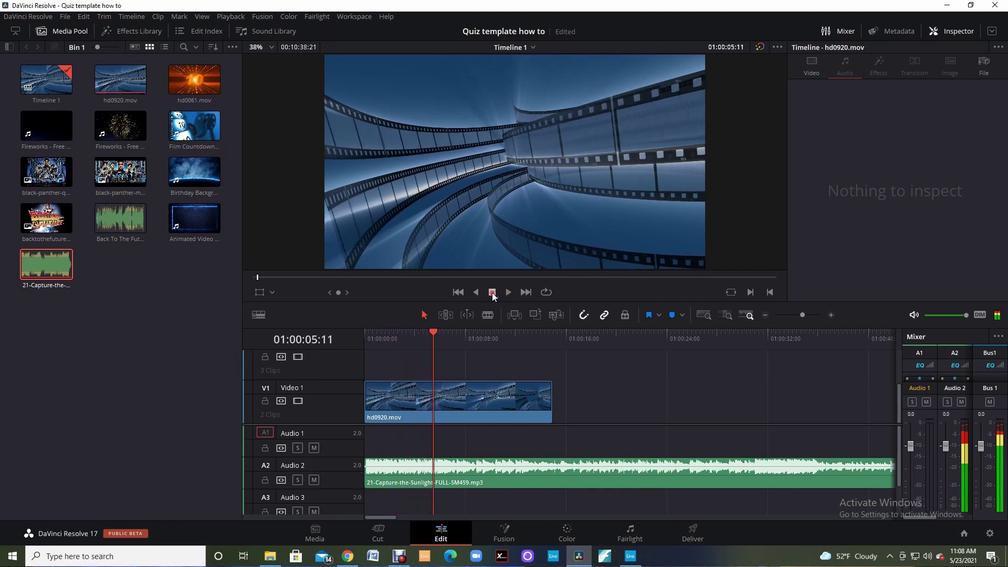
Continue the preview to about 01:00:08:23, then select the music clip.
left_click(674, 378)
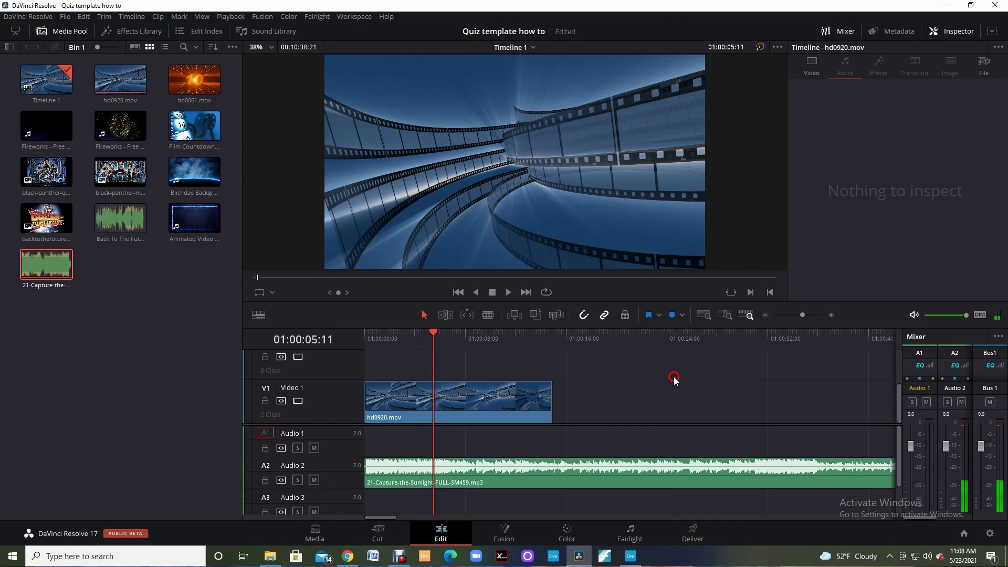
left_click(501, 301)
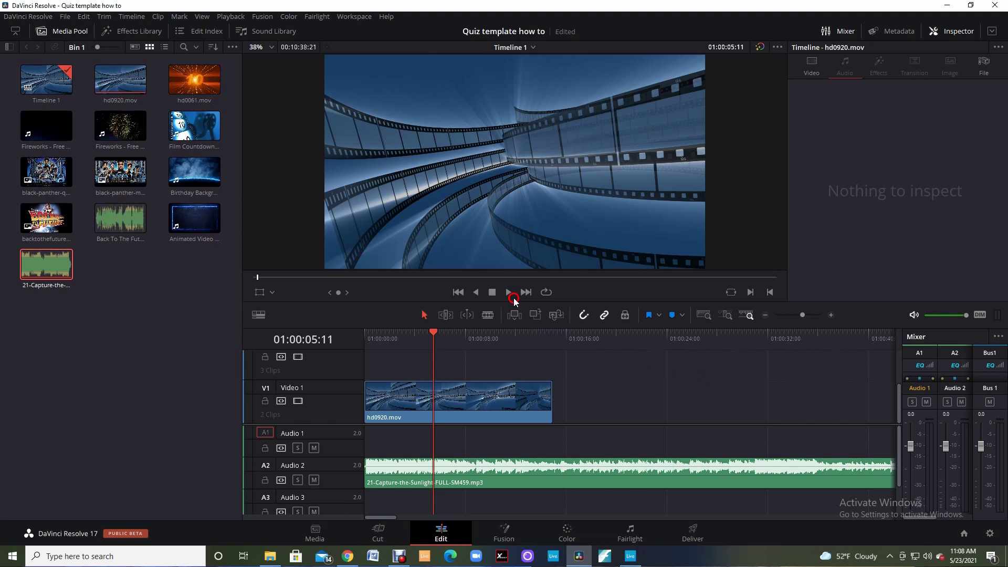
left_click(512, 297)
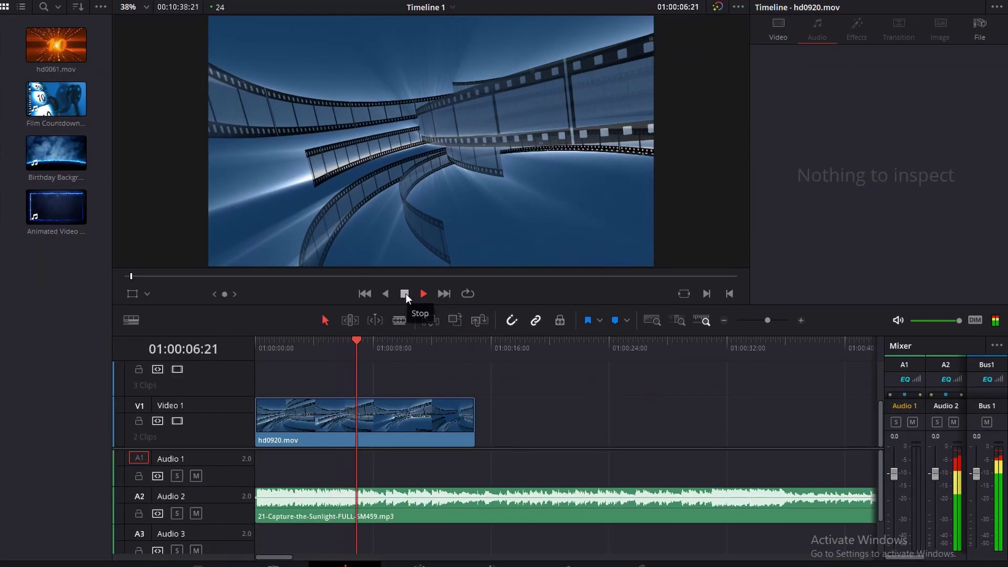
left_click(405, 294)
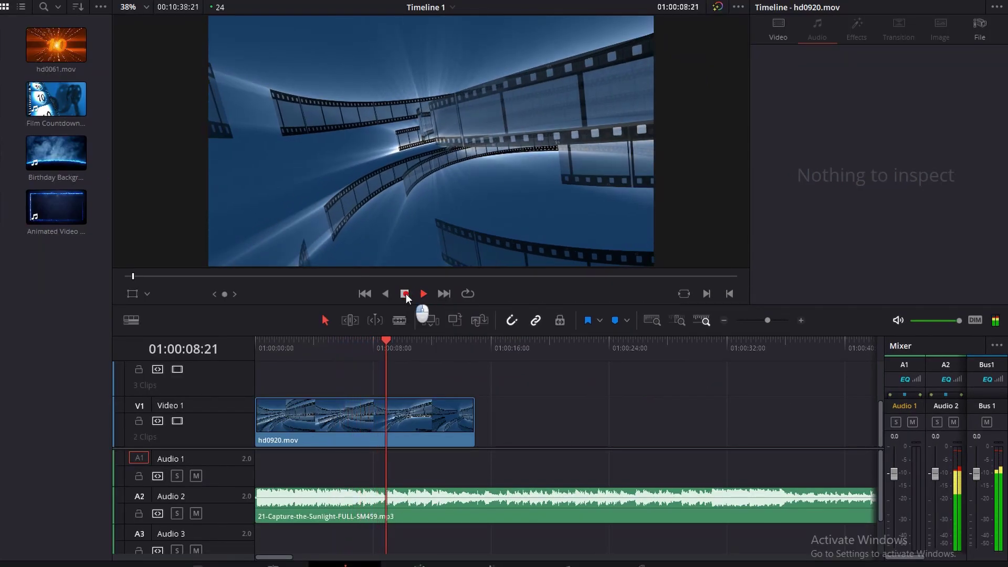
left_click_drag(461, 487, 434, 517)
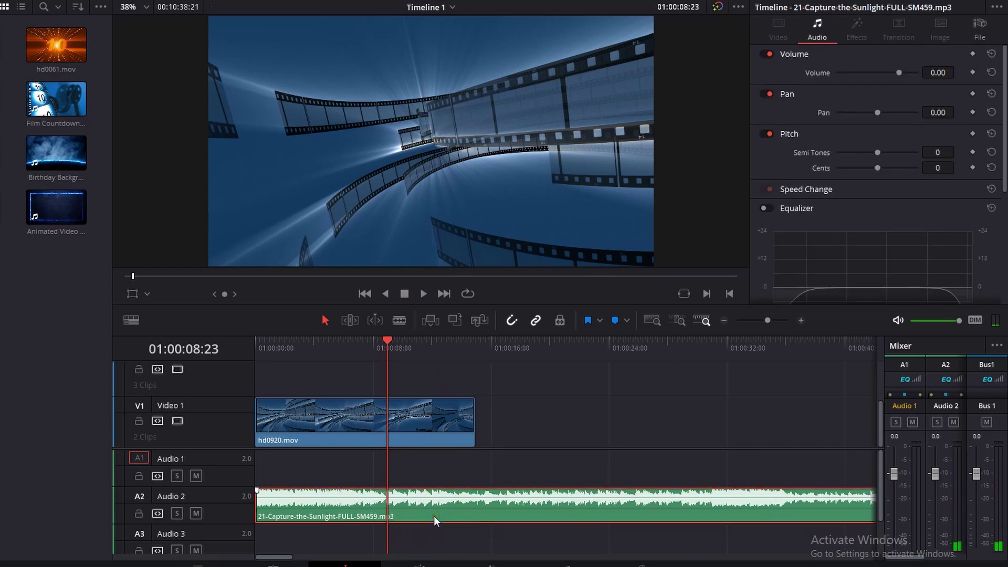
Normalize the music clip's audio levels to -10.0 dBFS using Sample Peak Program mode.
right_click(434, 515)
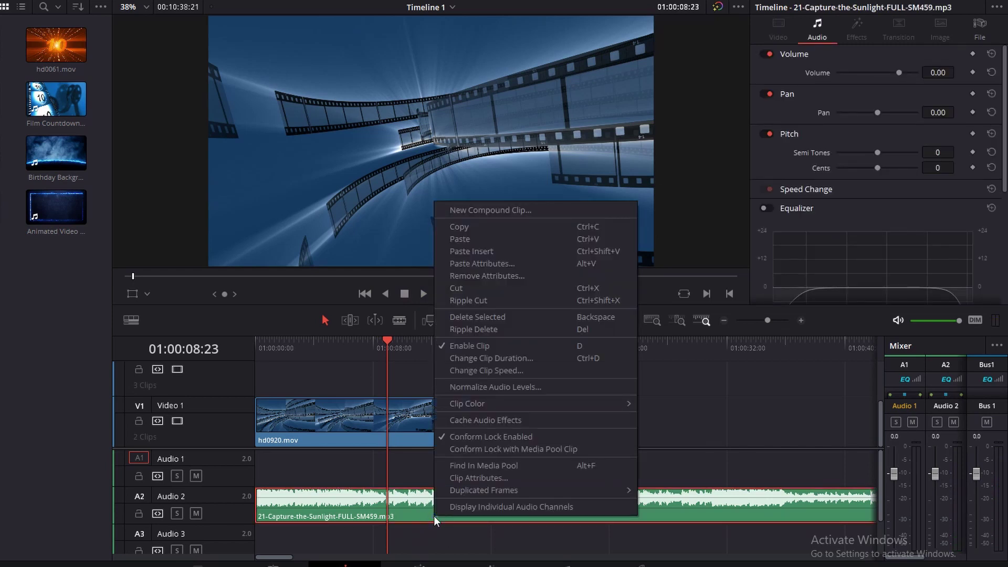
left_click(489, 412)
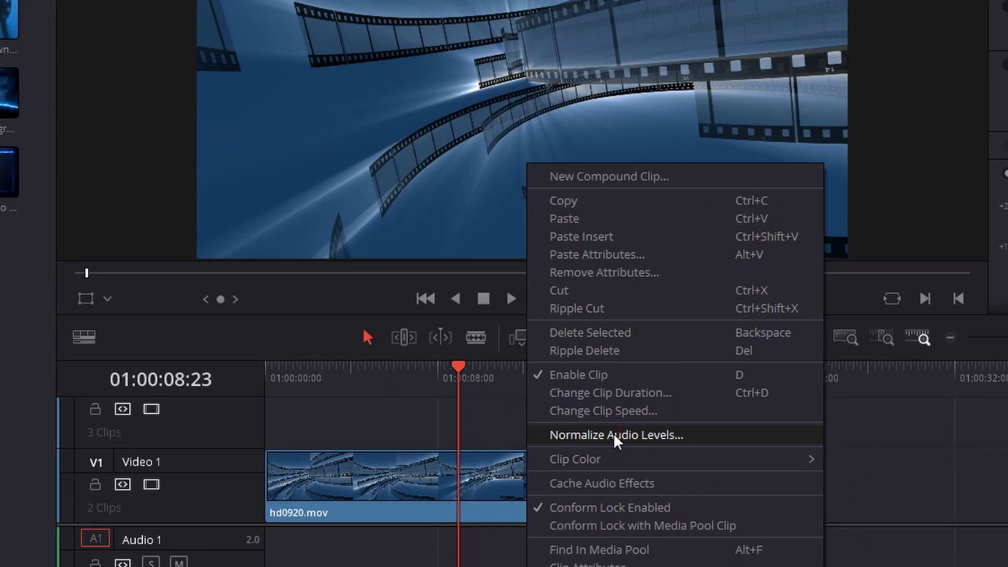
left_click(615, 435)
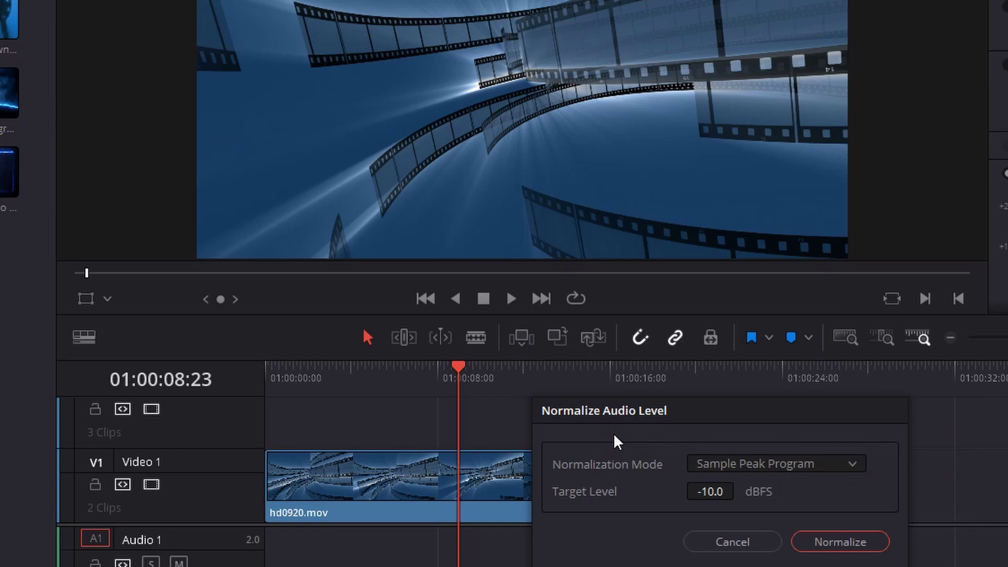
left_click(704, 490)
left_click(711, 492)
mouse_move(713, 492)
left_mouse_down()
mouse_move(693, 492)
mouse_move(721, 491)
left_mouse_up()
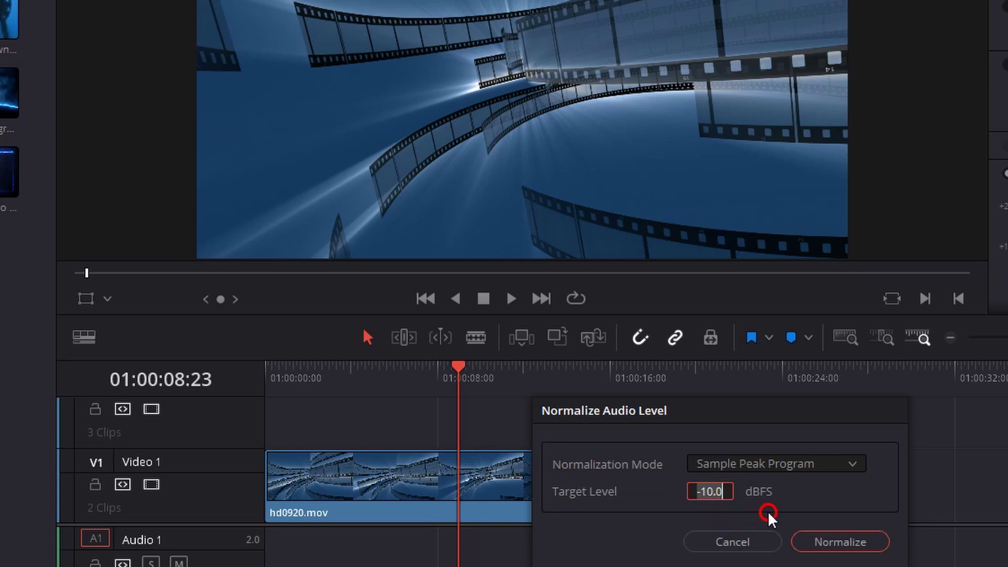
left_click(843, 543)
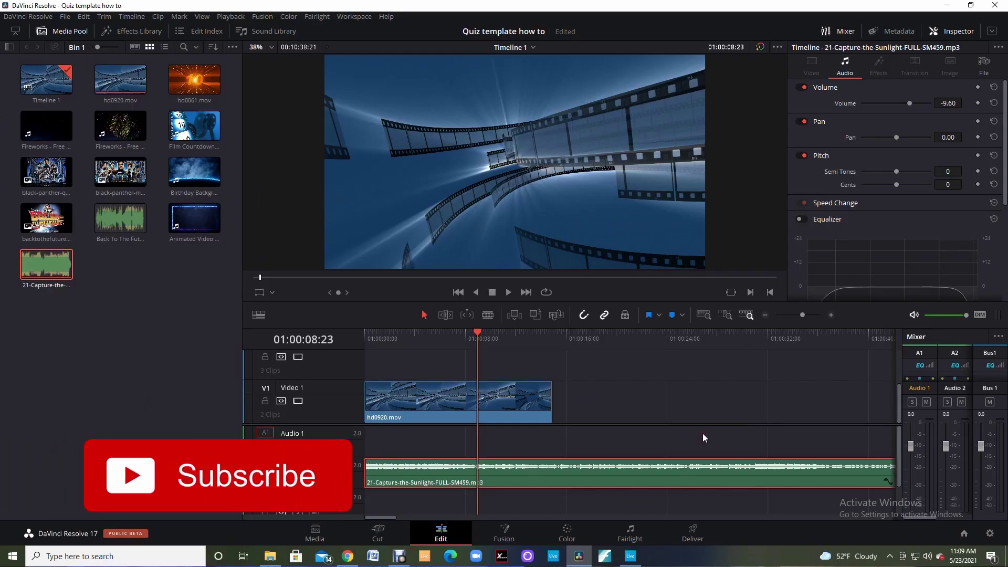
left_click(623, 470)
left_click(508, 293)
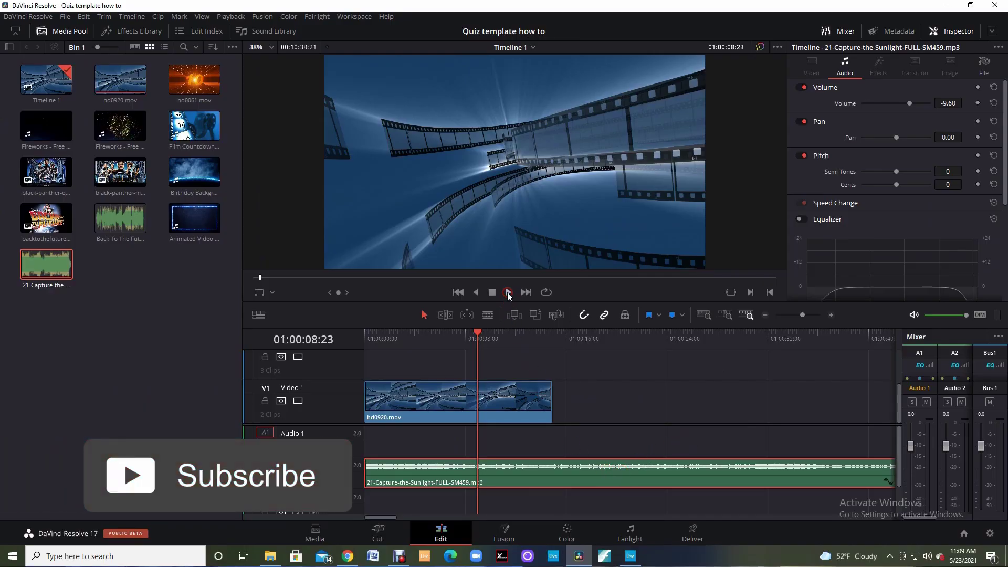
left_click(893, 404)
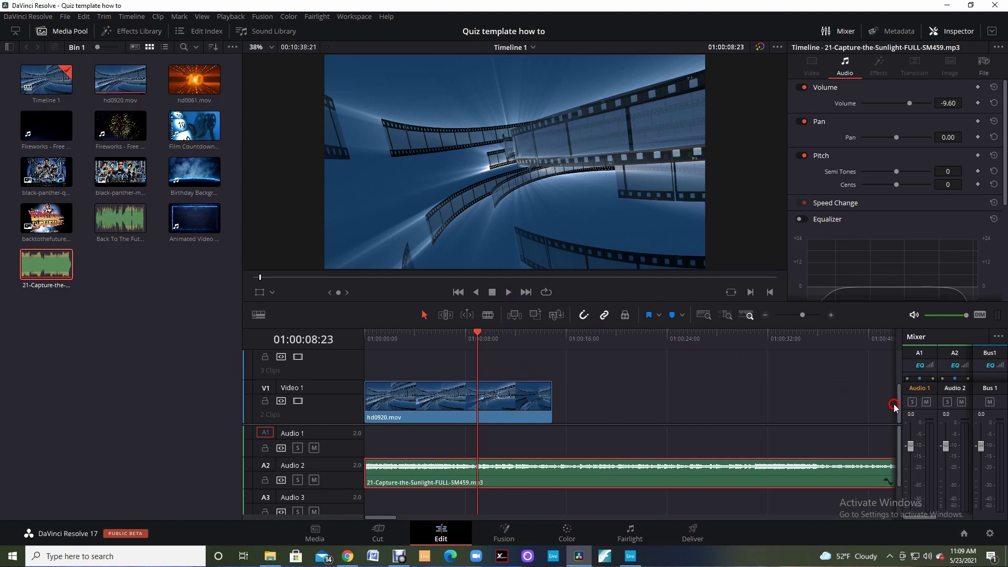
left_click(953, 424)
left_click(507, 293)
left_click(508, 292)
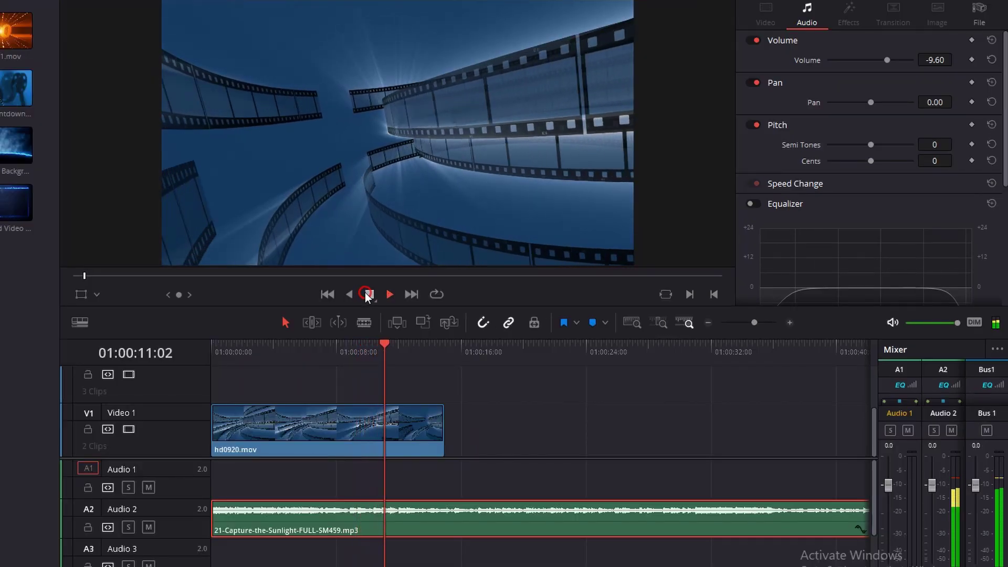
left_click(370, 296)
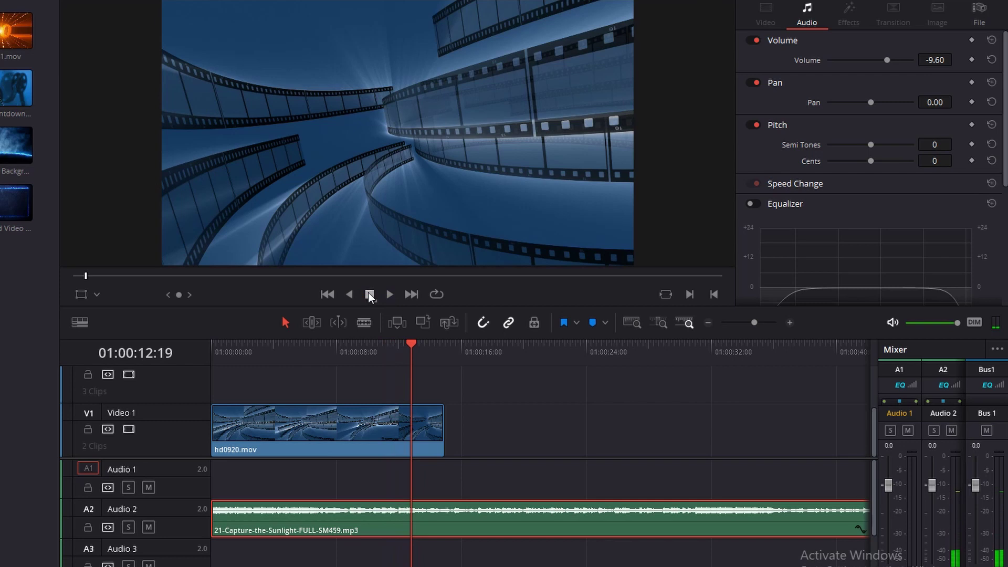
left_click(411, 344)
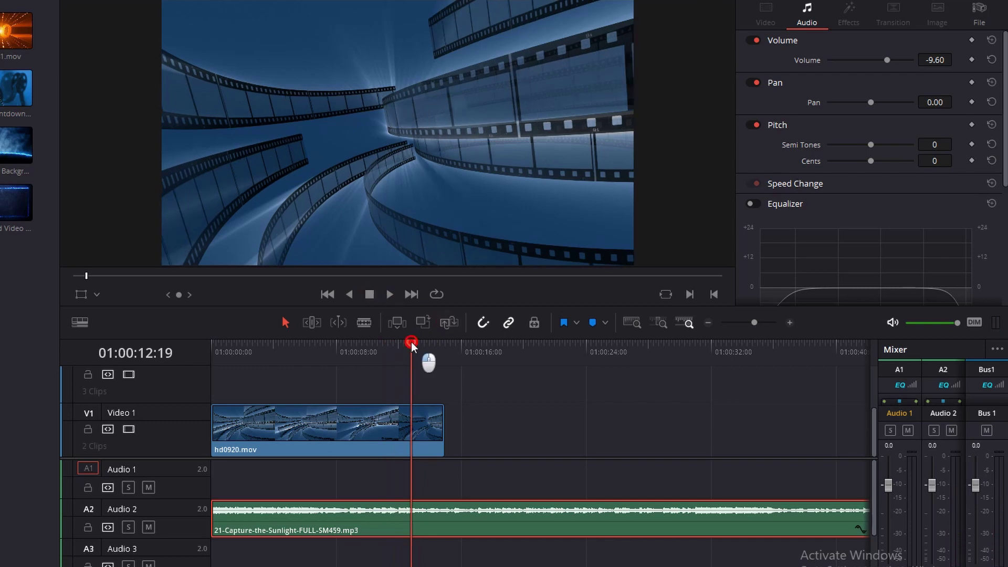
left_click_drag(412, 343, 213, 344)
Browse the Effects Library titles, previewing Right Lower Third, Scroll and Clean and Simple.
left_click(0, 0)
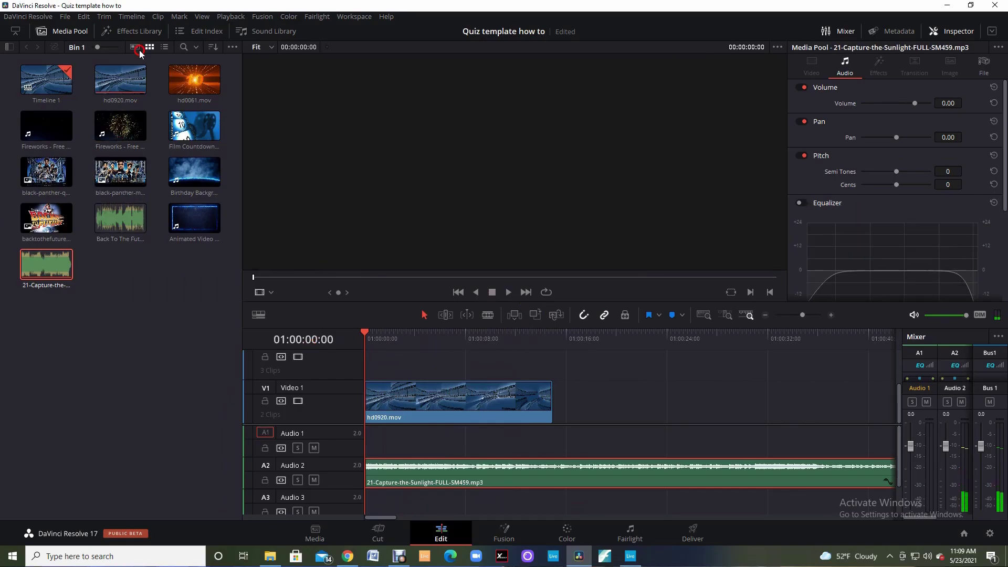
left_click(138, 32)
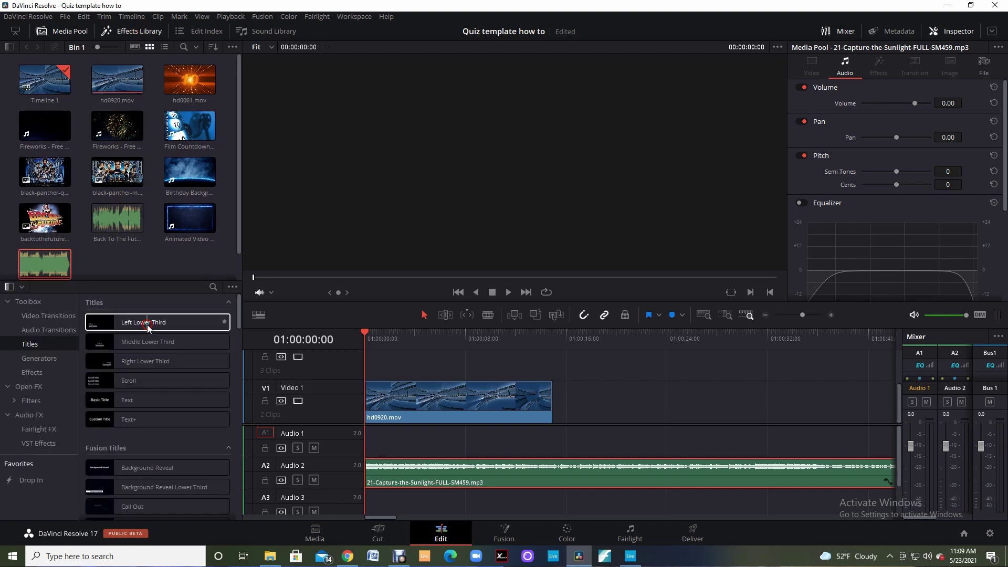
left_click(162, 360)
left_click(162, 374)
left_click(30, 347)
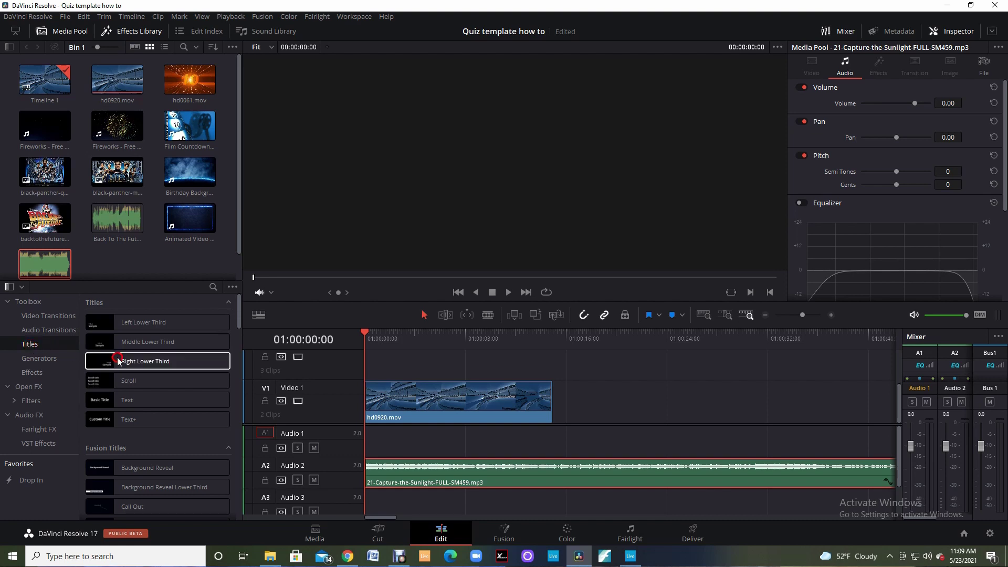
left_click(191, 365)
scroll(181, 396, "down", 3)
left_click(164, 414)
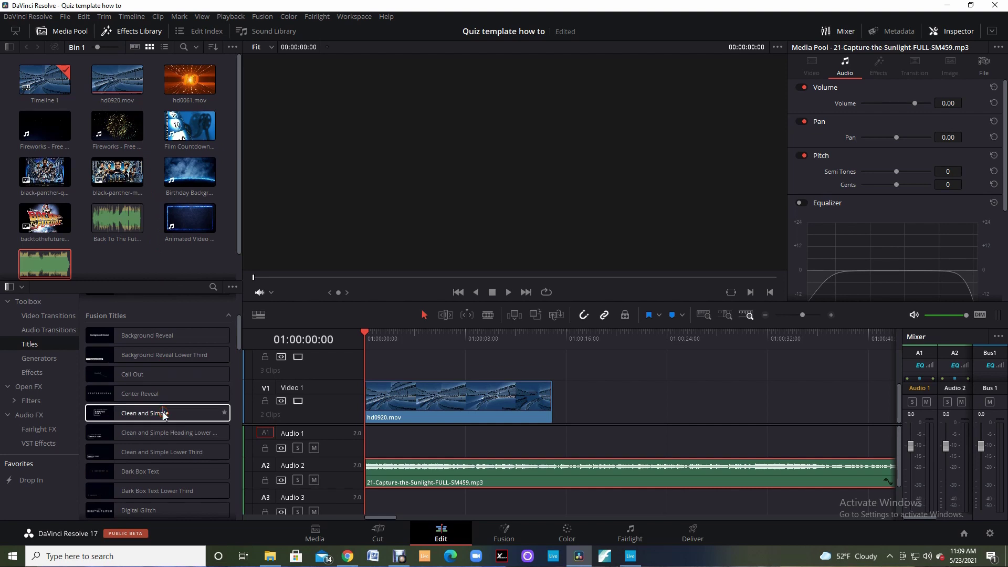
Drag the Fade On title above hd0920.mov at 01:00:00:00 on a new track.
scroll(165, 415, "down", 5)
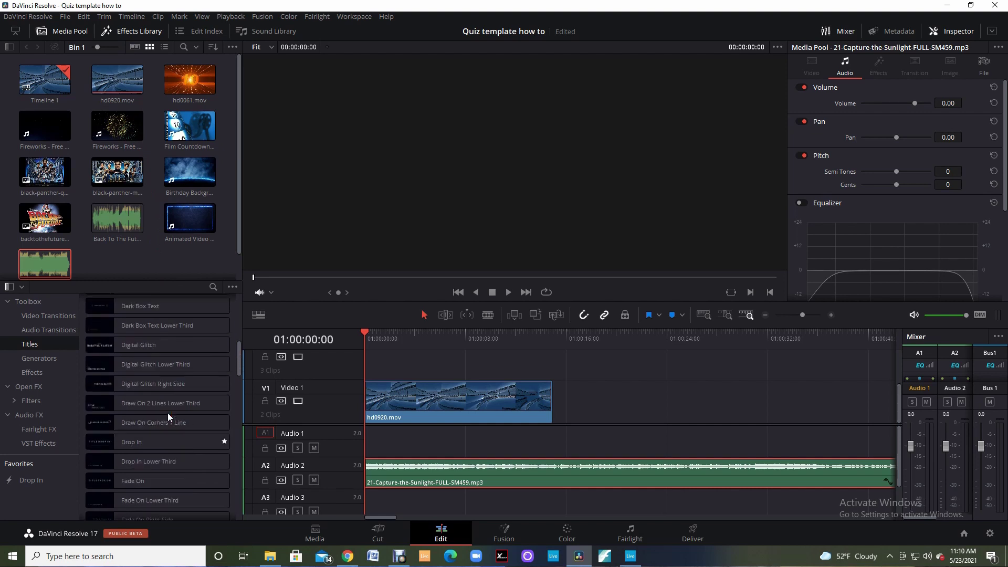
scroll(168, 413, "down", 2)
left_click(159, 415)
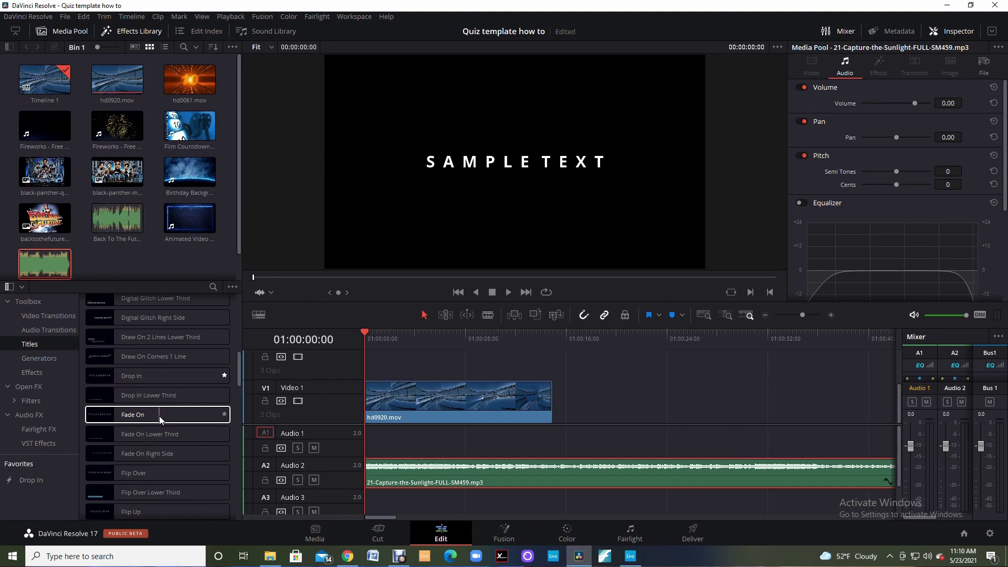
left_click_drag(160, 419, 160, 419)
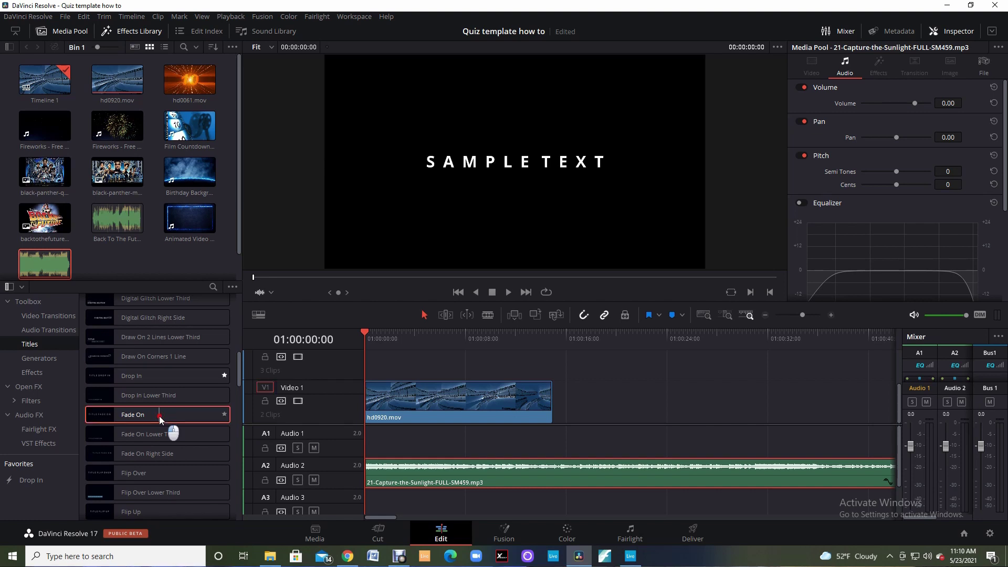
left_click_drag(160, 418, 375, 371)
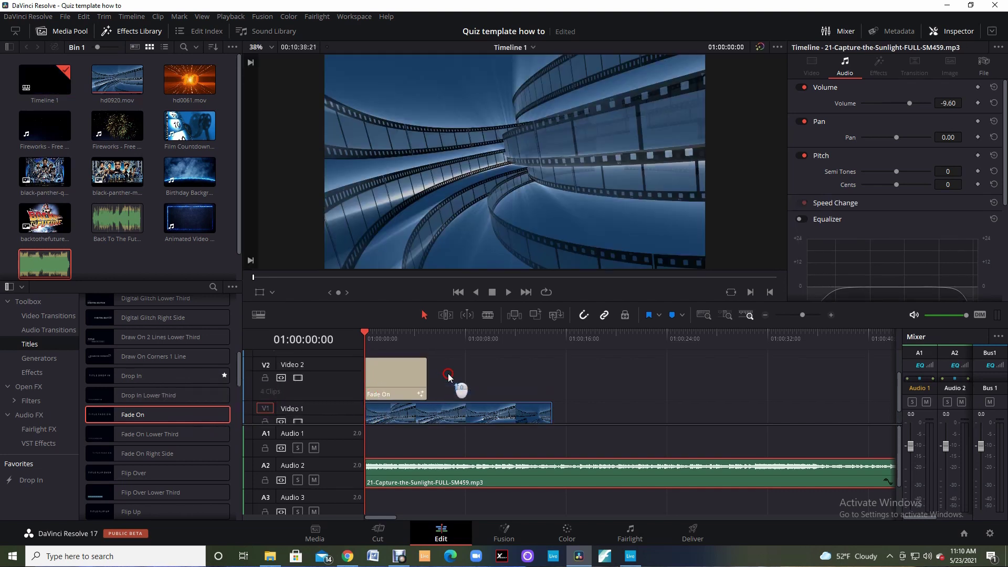
In the Inspector, replace the Fade On title's SAMPLE TEXT with 'Guess The Movie?'.
left_click(393, 381)
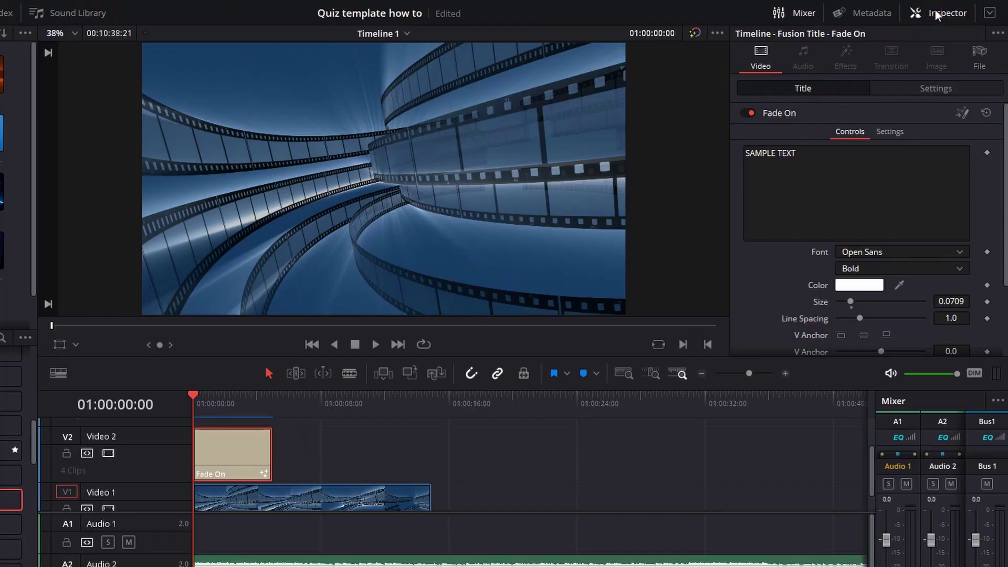
left_click(936, 14)
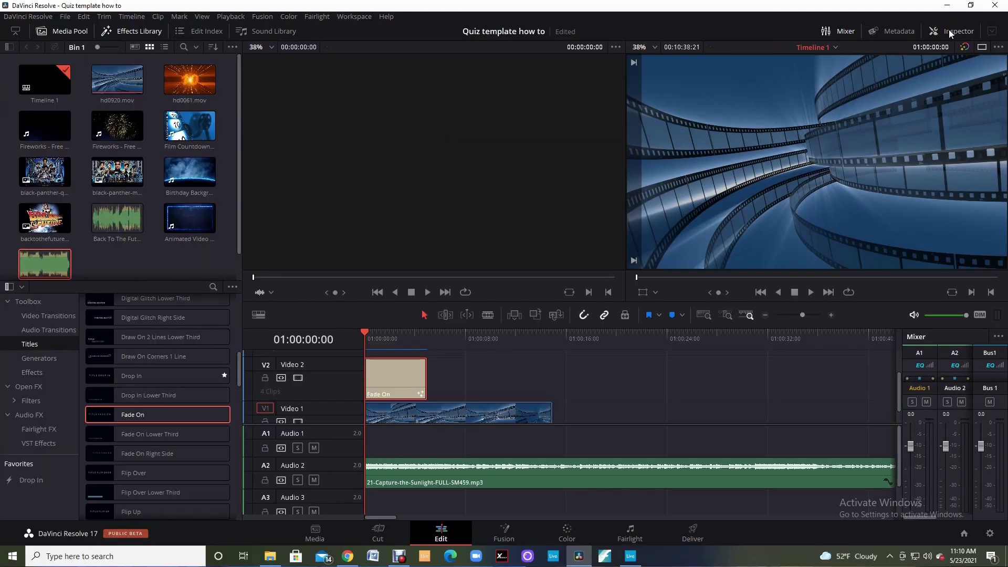
left_click(950, 30)
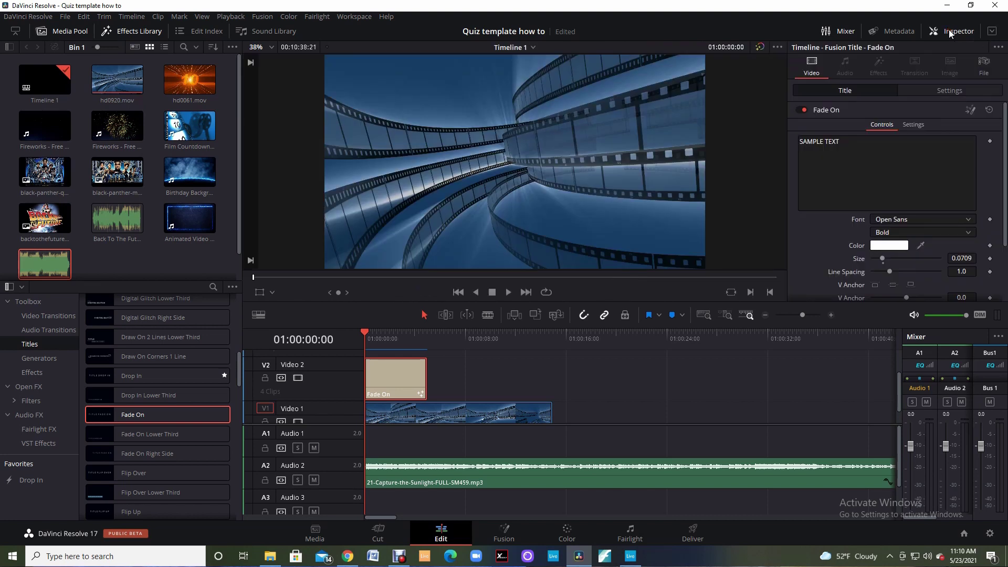
left_click(846, 140)
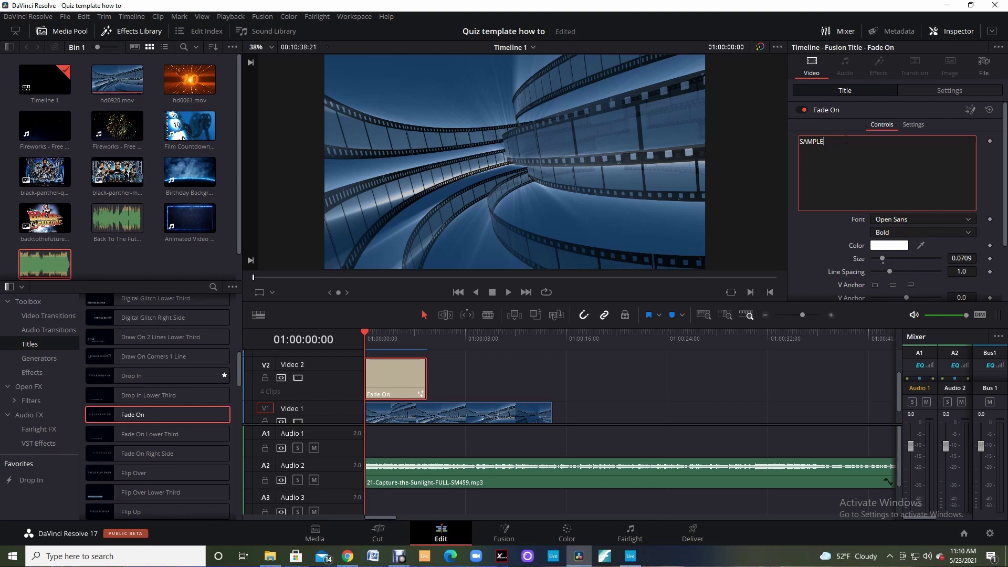
key("BackSpace")
key("BackSpace")
key("BackSpace")
key("BackSpace")
key("BackSpace")
key("BackSpace")
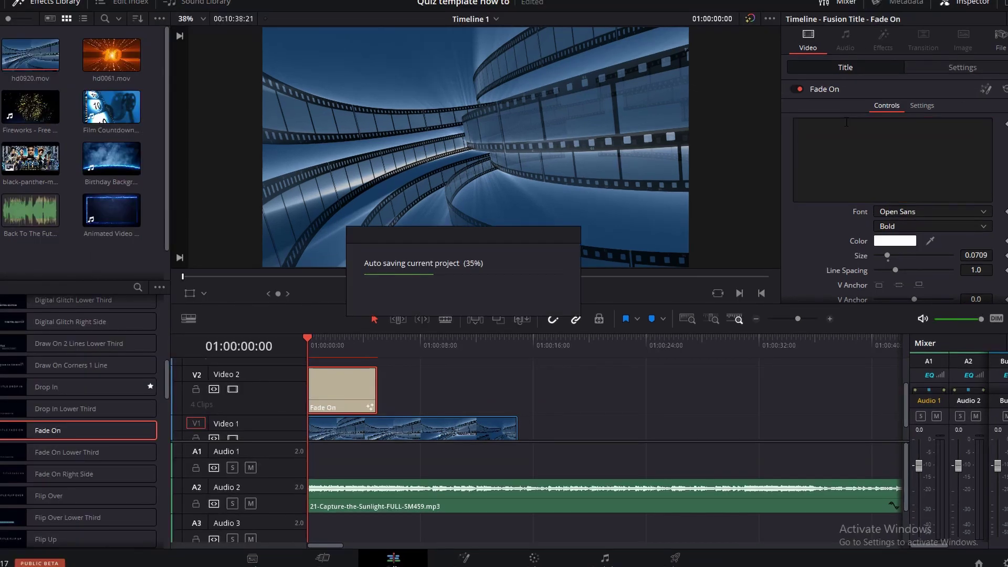
type("Gue")
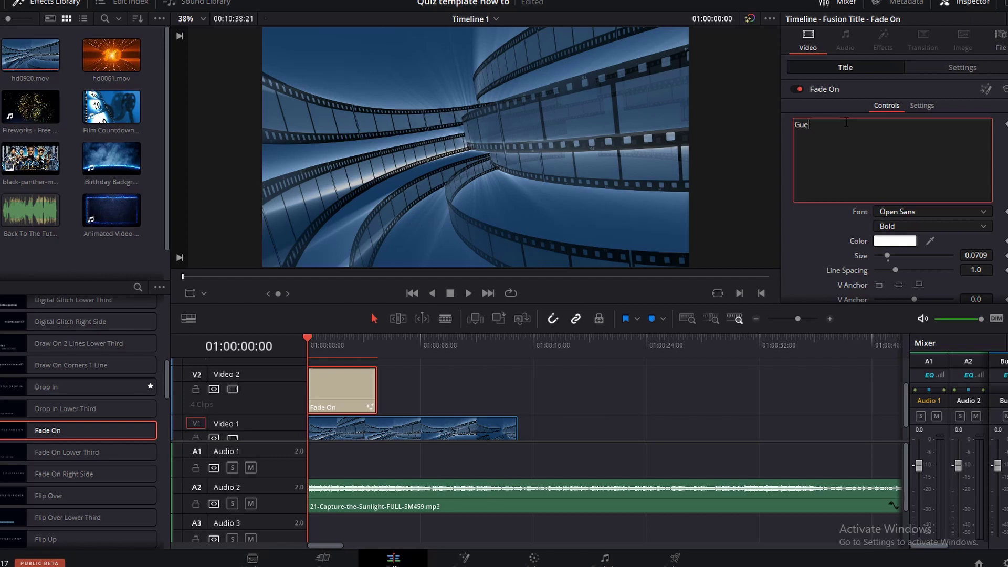
type("ss The Movie?")
Scrub until the title shows in the preview and try green as its colour.
left_click(310, 340)
left_click_drag(310, 341, 345, 353)
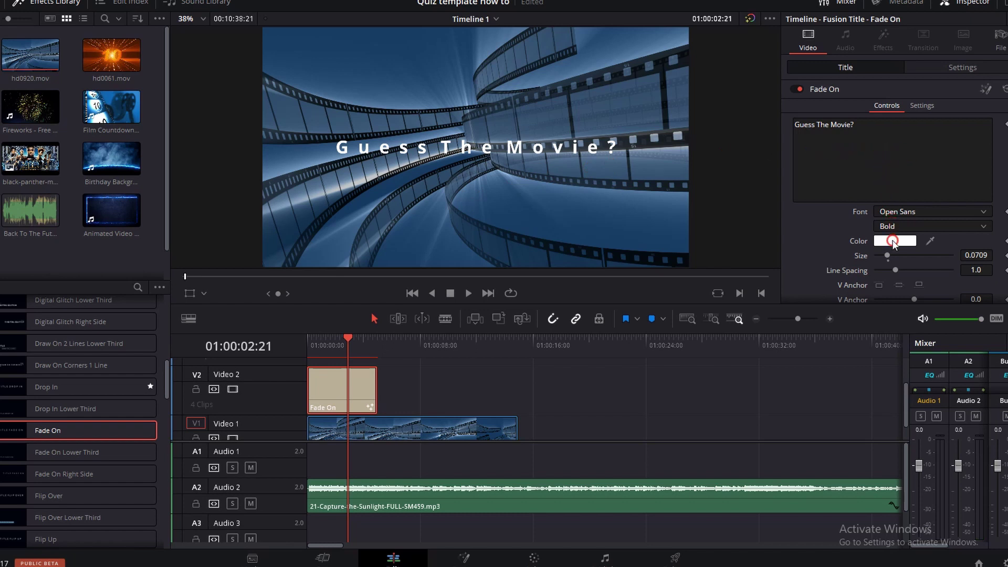
left_click(894, 243)
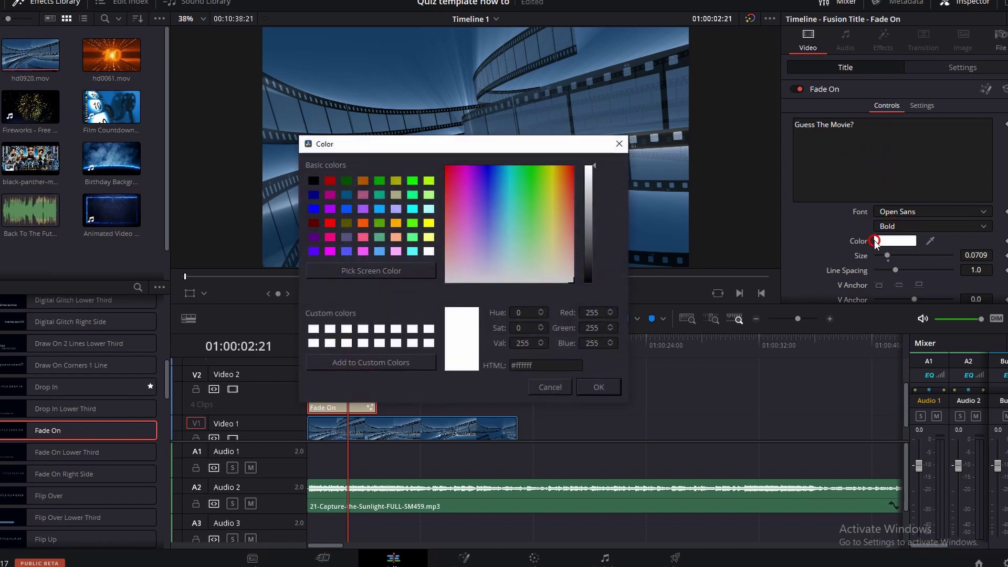
left_click(412, 223)
left_click(596, 386)
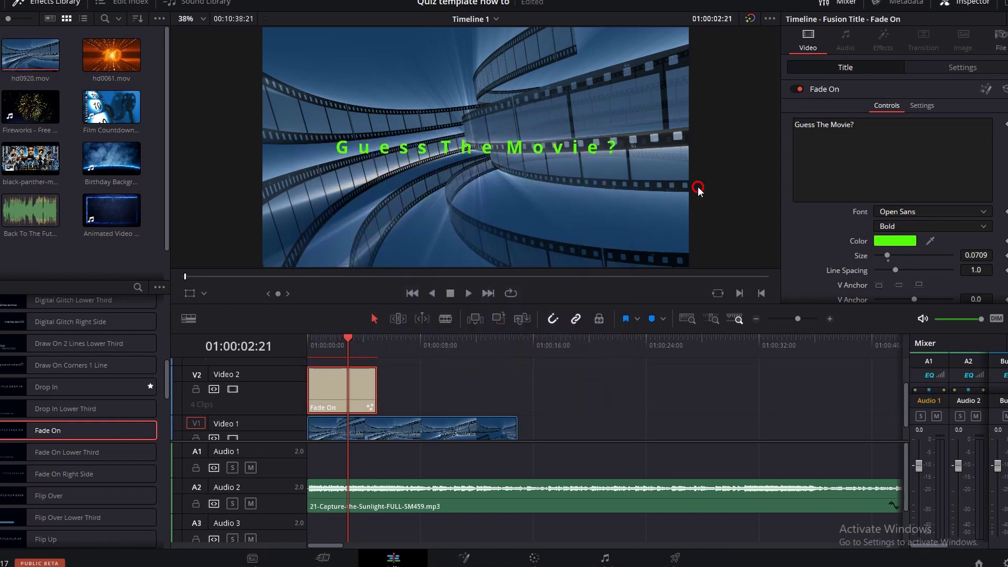
Try red for the title colour, then settle on white.
left_click(894, 241)
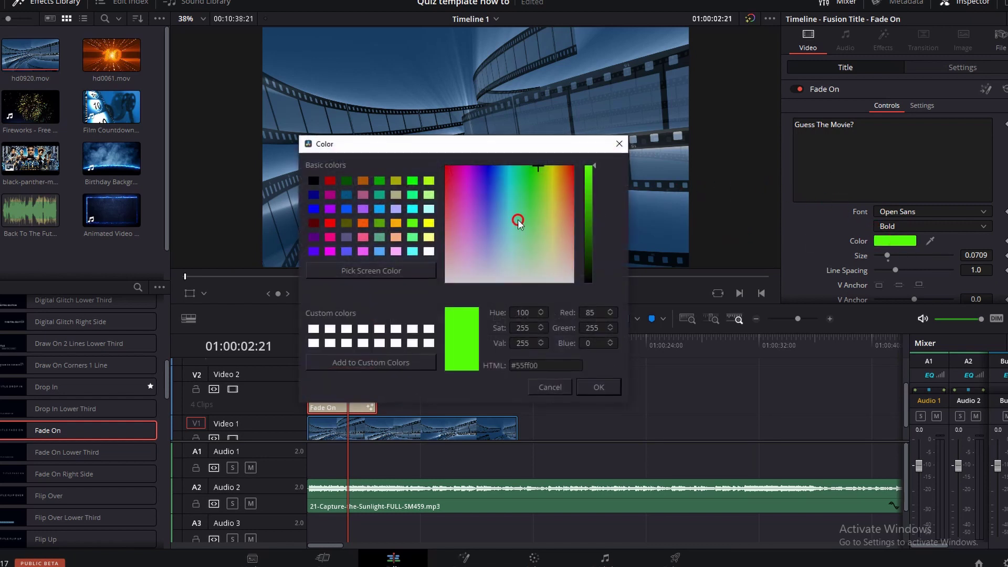
left_click(330, 222)
left_click(599, 387)
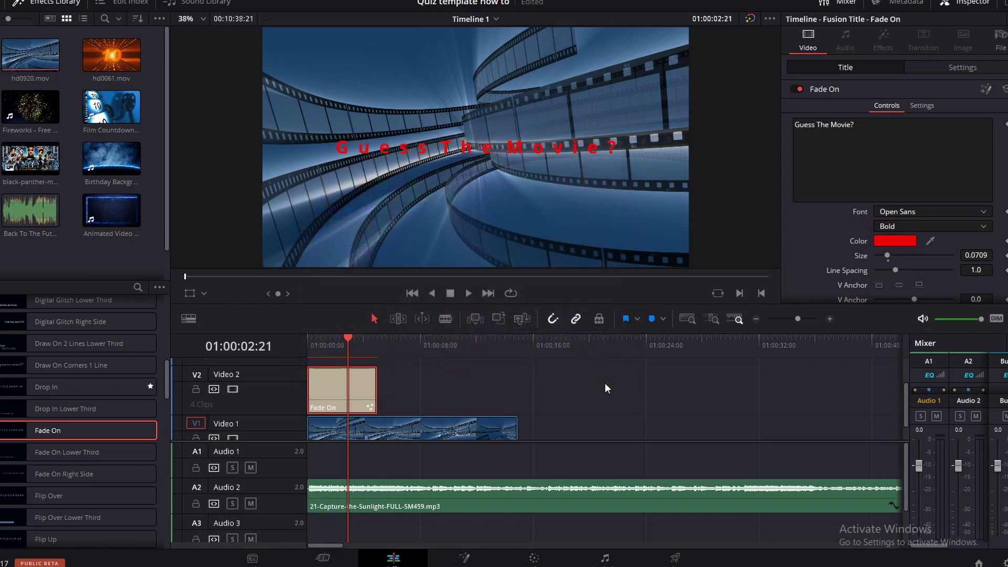
left_click(880, 244)
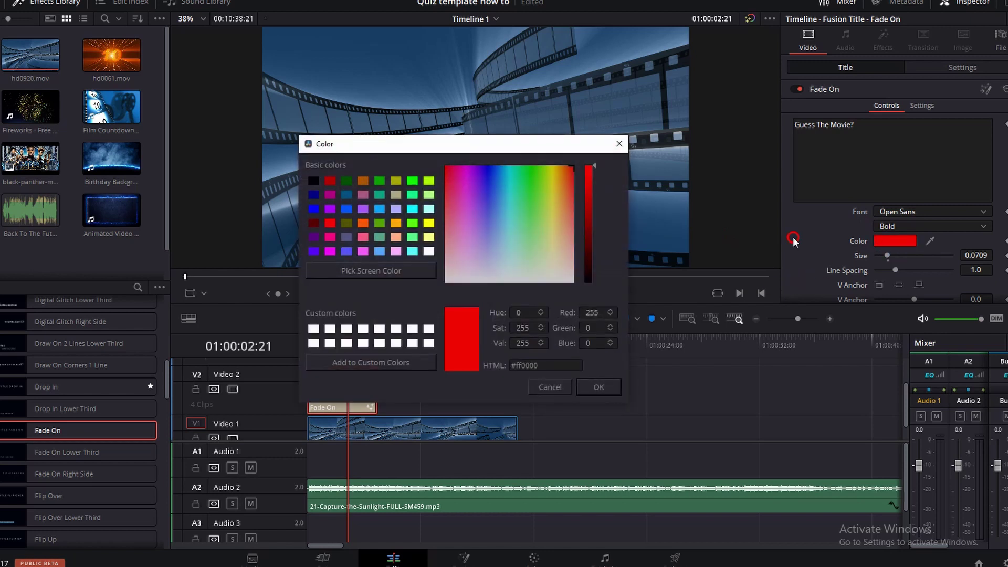
left_click(449, 282)
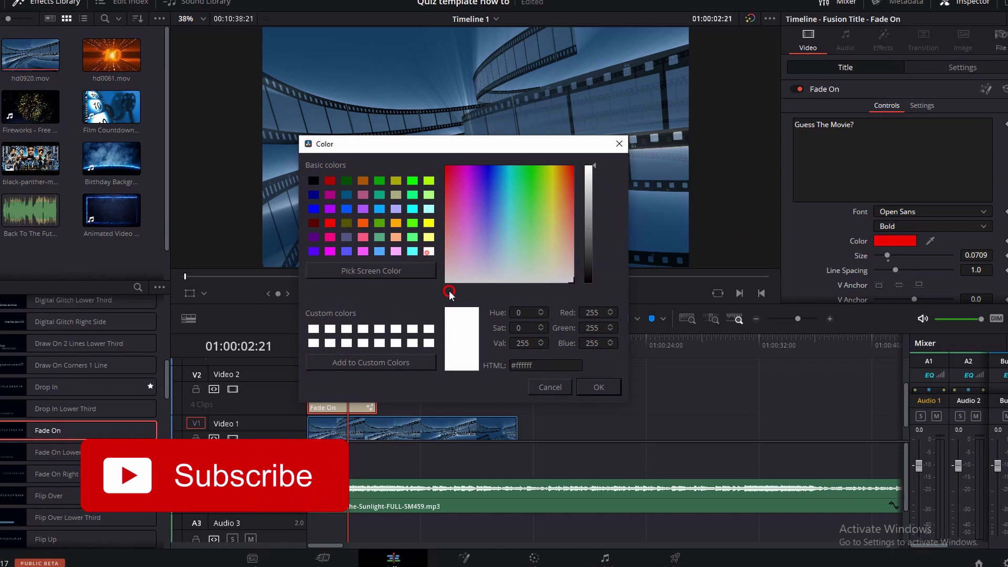
left_click(598, 386)
left_click(842, 240)
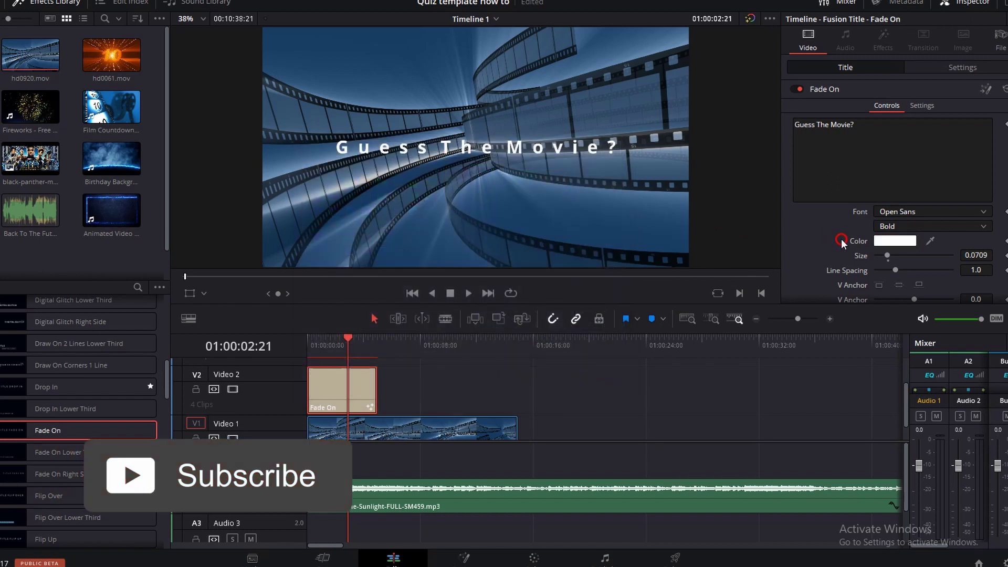
Switch the Guess The Movie? title to the Mongolian Baiti font at size 0.0984.
left_click(900, 215)
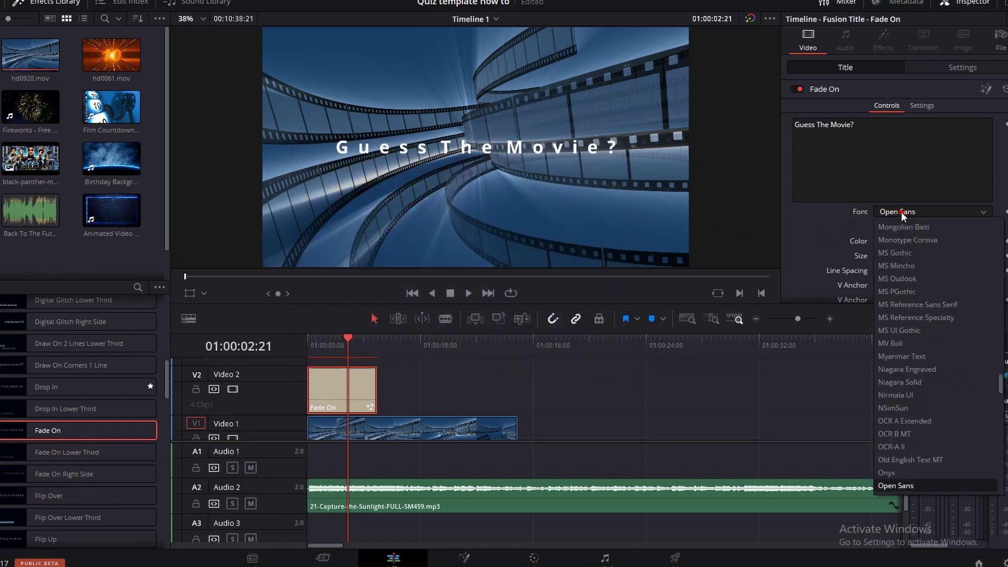
left_click(915, 331)
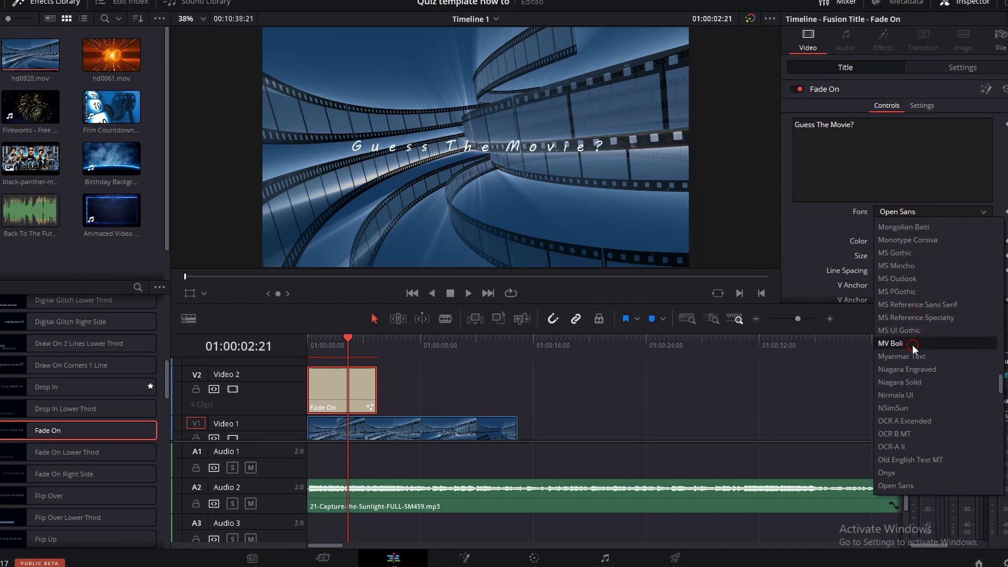
left_click(921, 226)
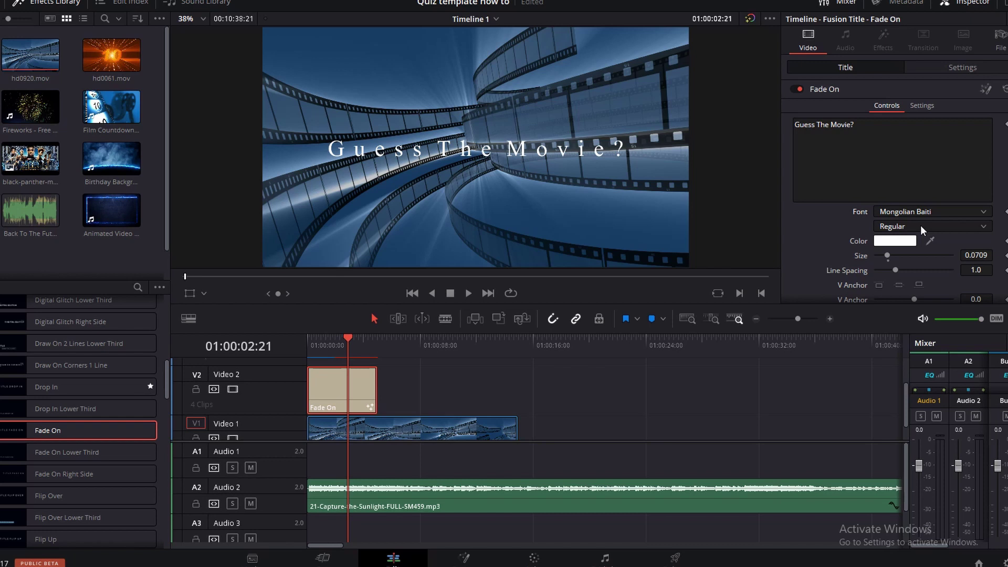
left_click_drag(888, 256, 892, 256)
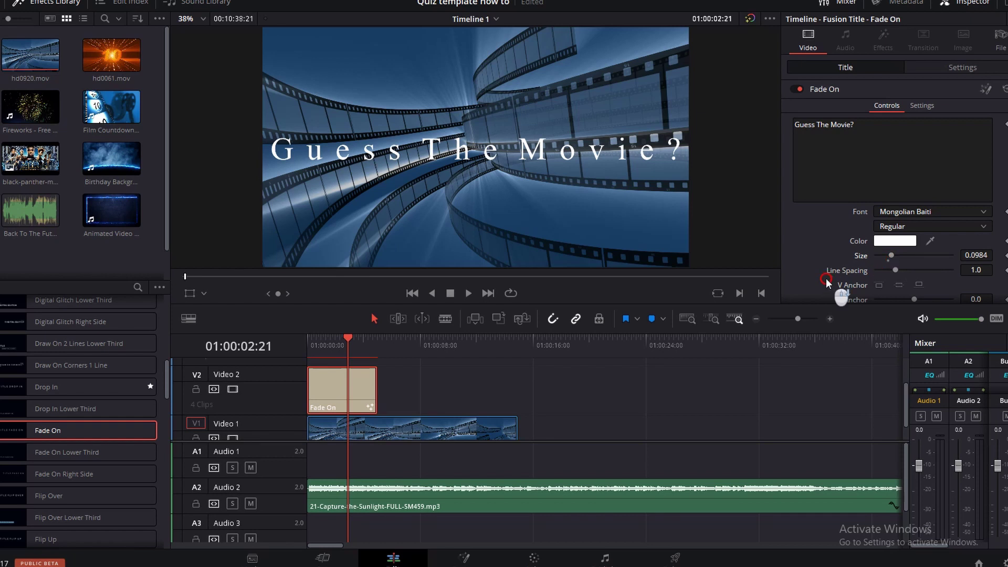
Raise the title slightly in the frame to position X 0.501, Y 0.556.
scroll(830, 281, "down", 4)
left_click(900, 290)
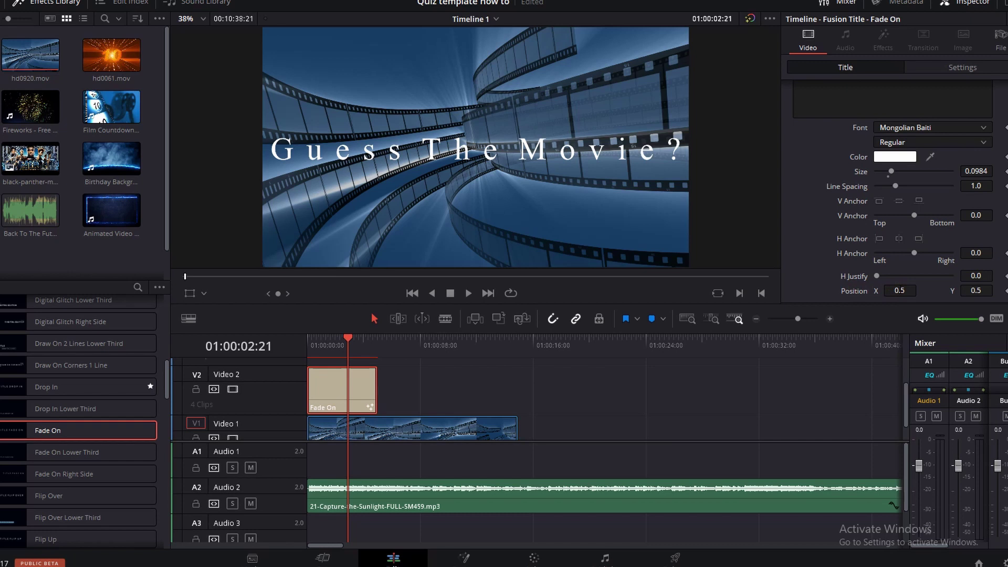
left_click(900, 289)
left_click_drag(899, 289, 900, 291)
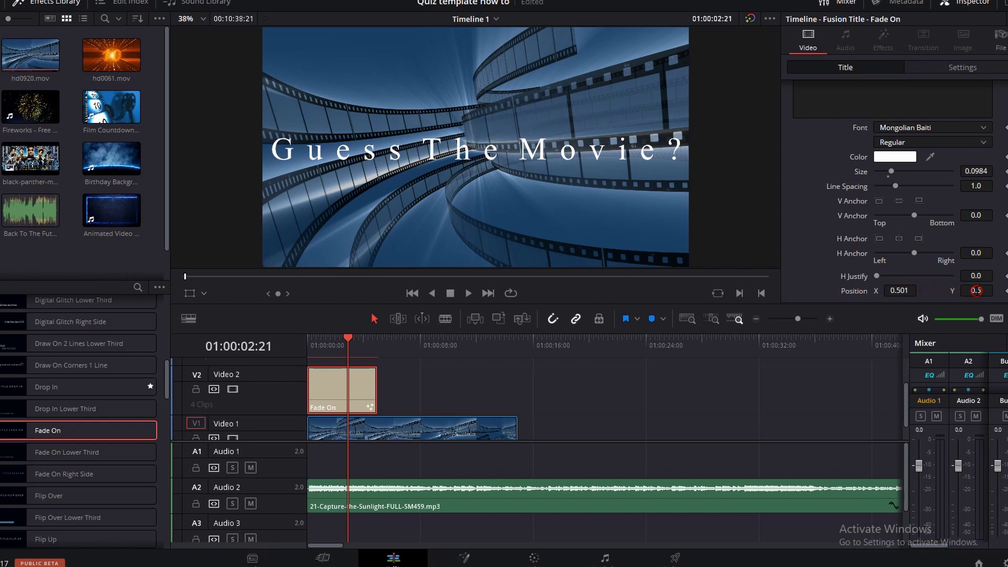
left_click_drag(977, 291, 457, 379)
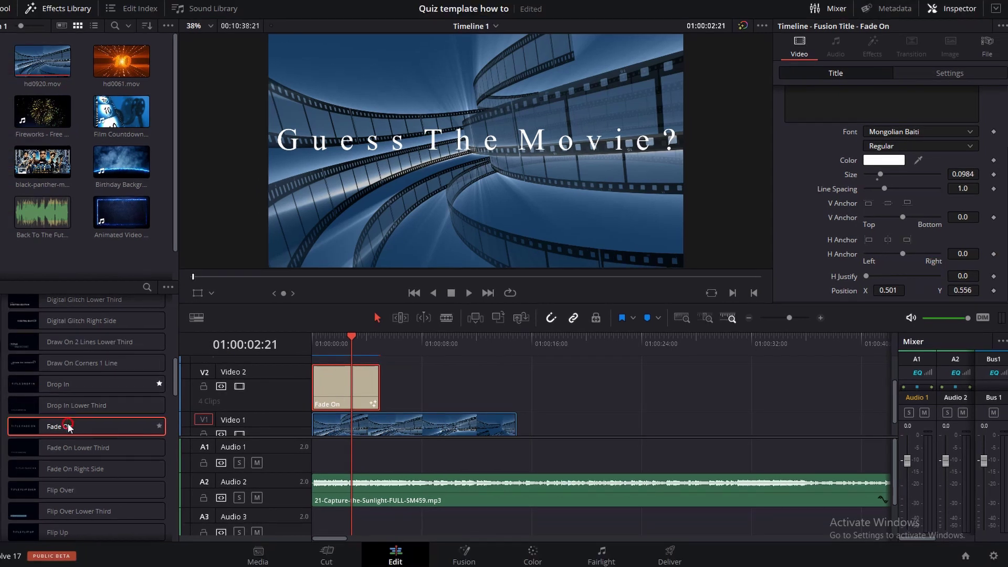
Place two more Fade On titles back-to-back after the first on Video 2, then select the second.
left_click_drag(68, 424, 388, 399)
left_click_drag(122, 424, 469, 412)
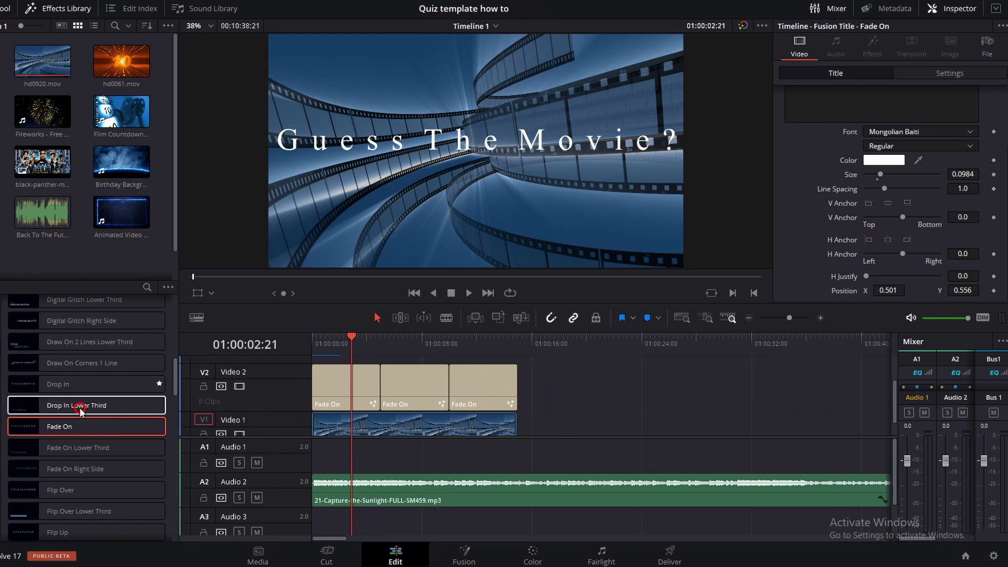
left_click(427, 392)
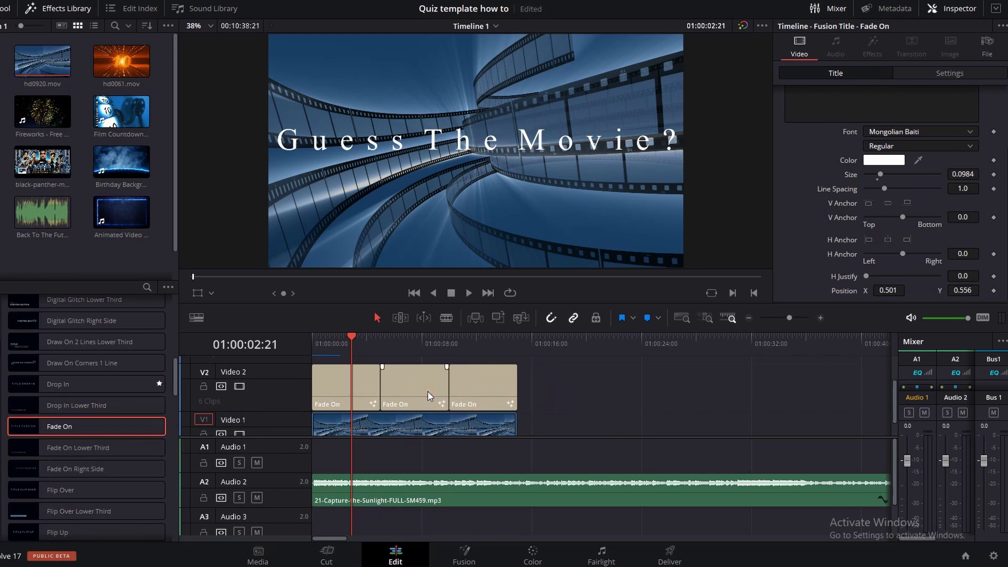
Replace the second title's placeholder text with 'Get Ready'.
left_click(427, 390)
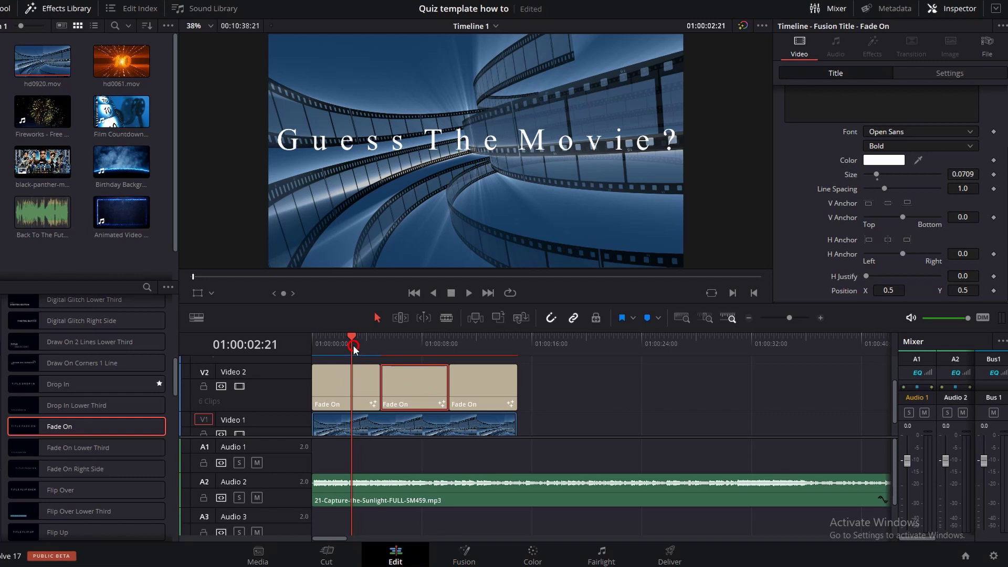
left_click_drag(352, 342, 401, 341)
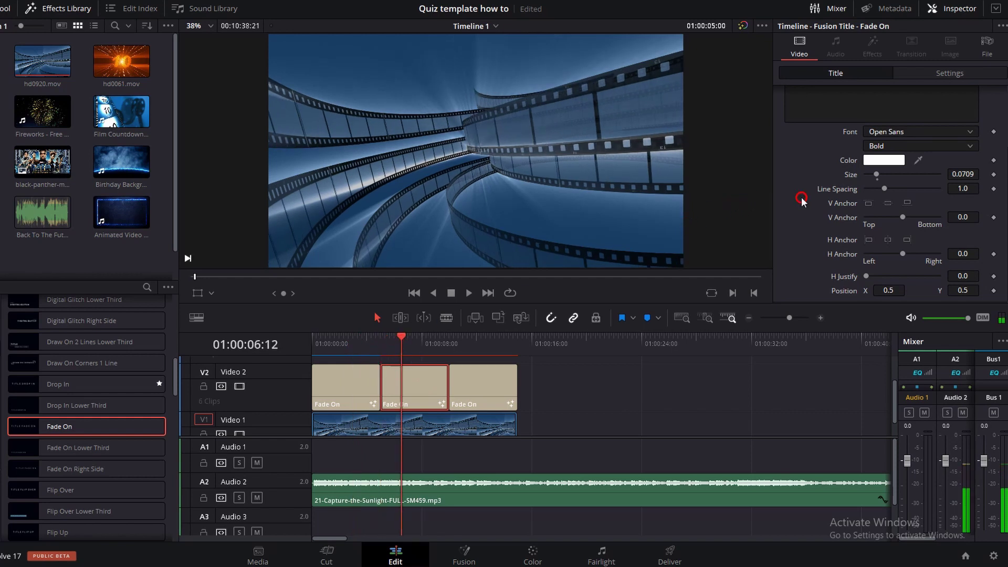
scroll(802, 199, "up", 3)
left_click(837, 130)
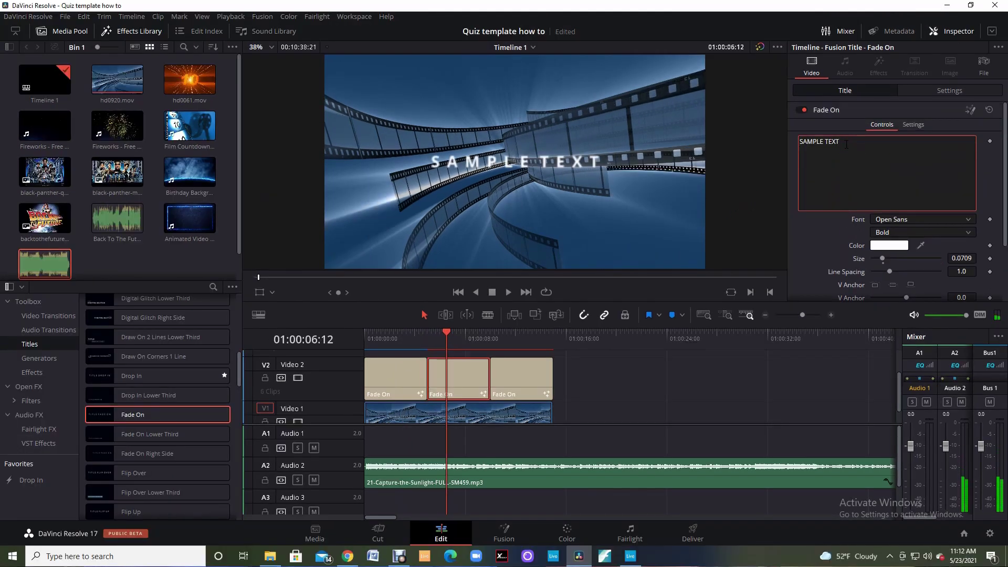
key("BackSpace")
key("BackSpace")
key("BackSpace")
key("BackSpace")
key("BackSpace")
key("BackSpace")
key("BackSpace")
key("BackSpace")
key("BackSpace")
key("BackSpace")
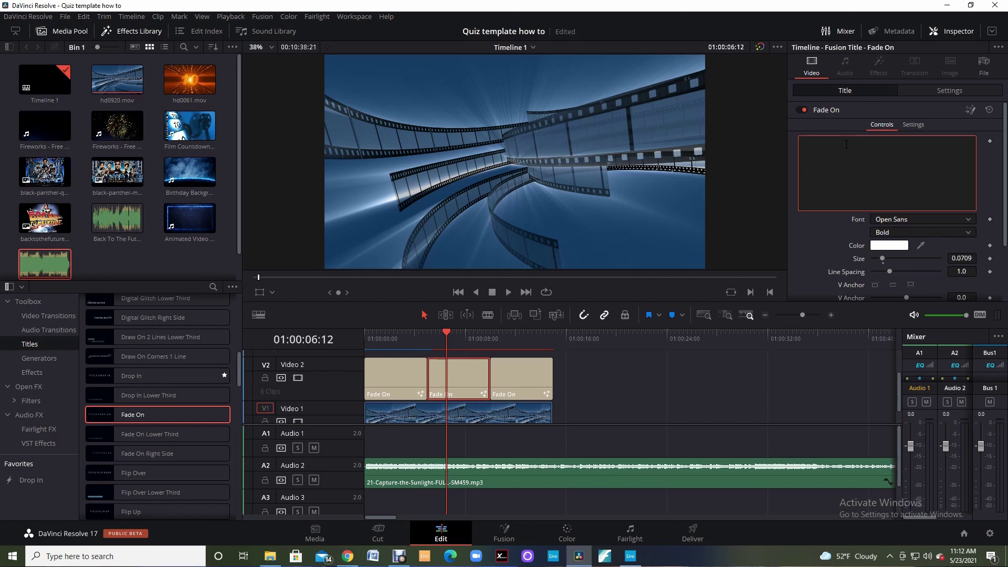
type("Get Ready")
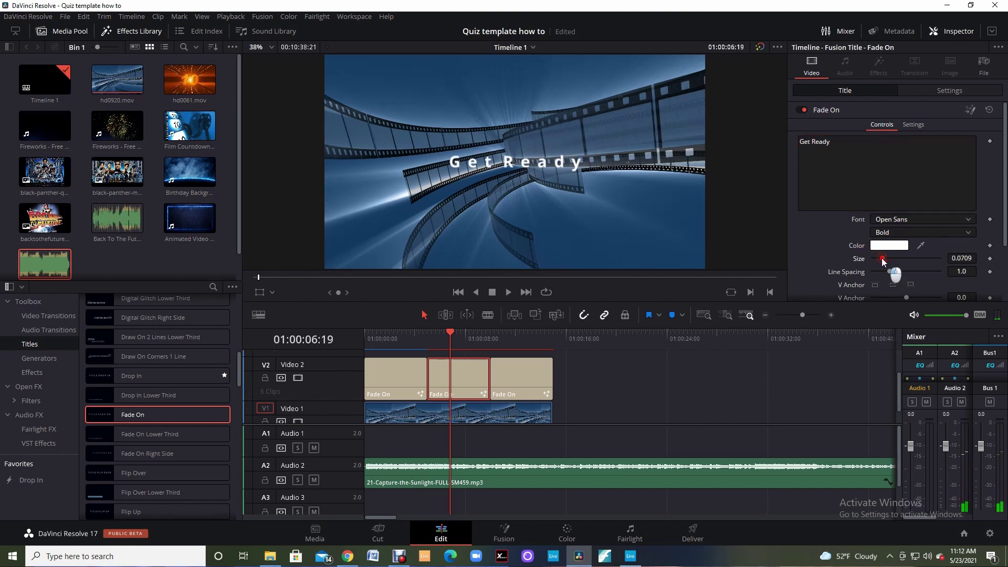
Style Get Ready in Mongolian Baiti at size 0.1181, raised to Y 0.596.
left_click_drag(882, 259, 884, 259)
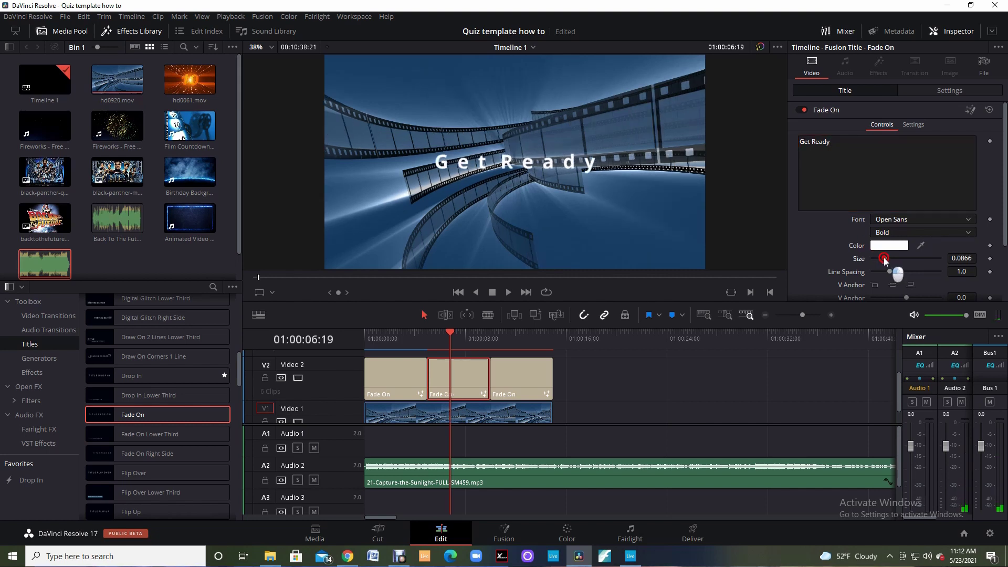
left_click(924, 221)
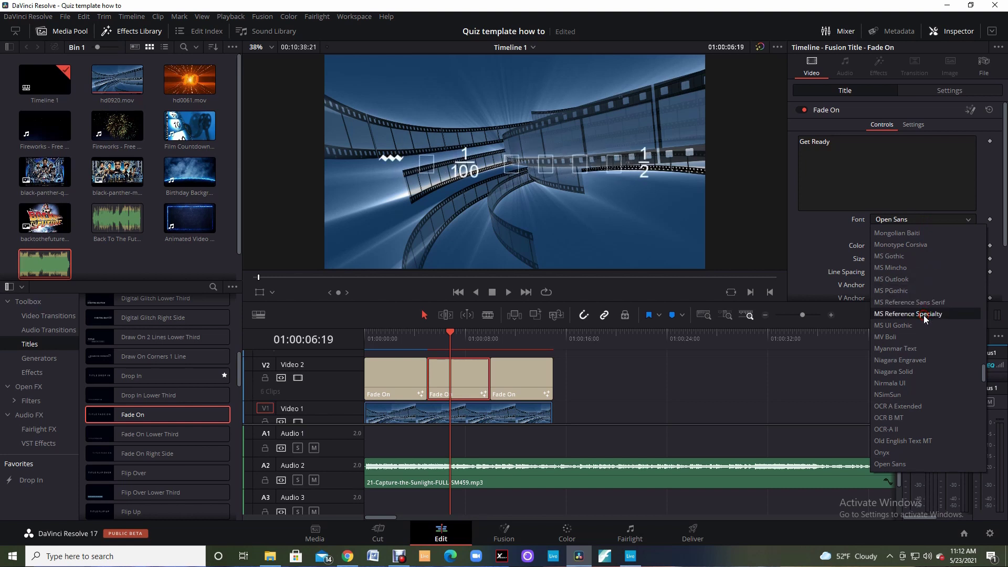
left_click(914, 233)
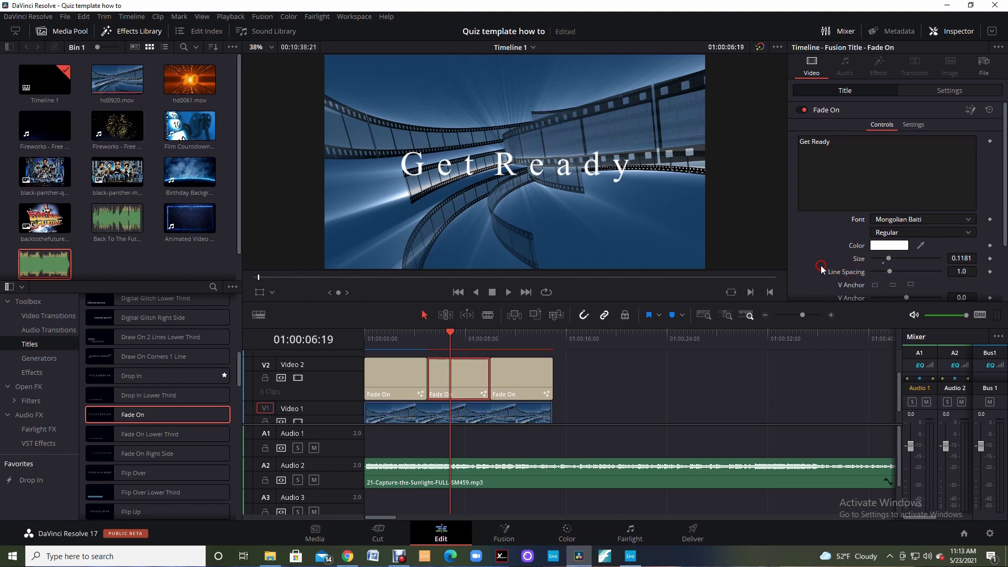
scroll(822, 269, "down", 3)
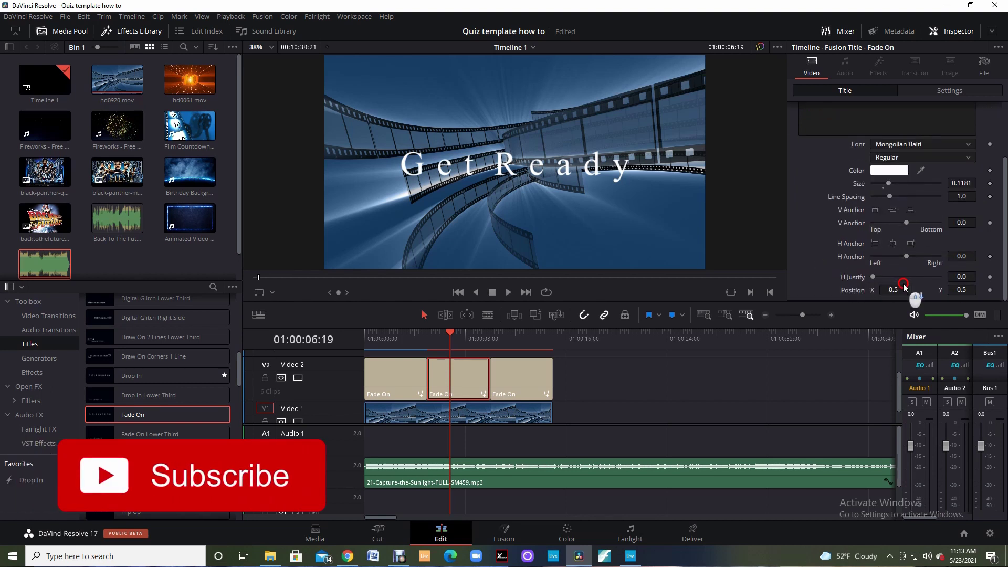
left_click(955, 290)
left_click_drag(961, 289, 936, 314)
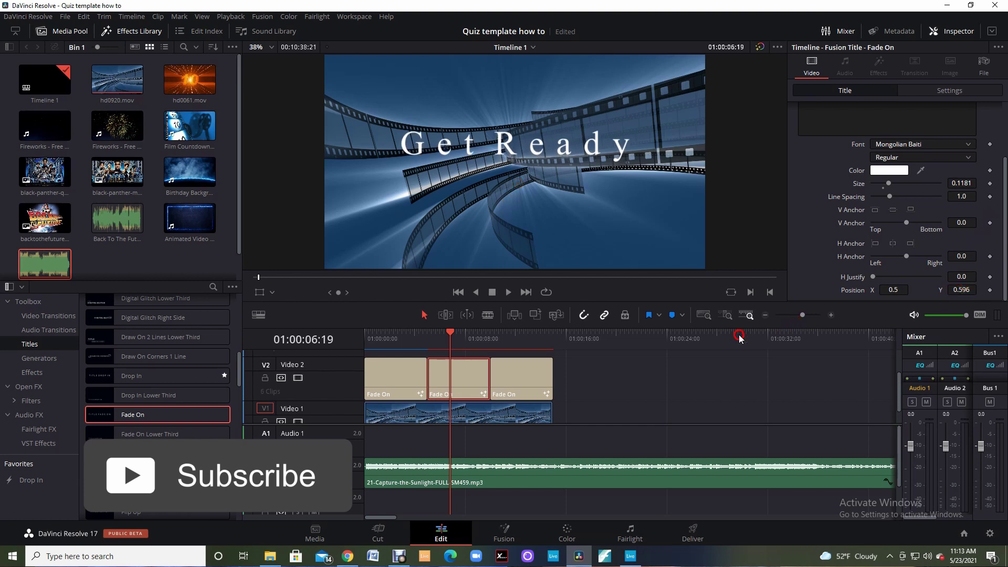
left_click(450, 332)
Select the third title and replace SAMPLE TEXT with 'Let's Play'.
left_click_drag(451, 333, 510, 335)
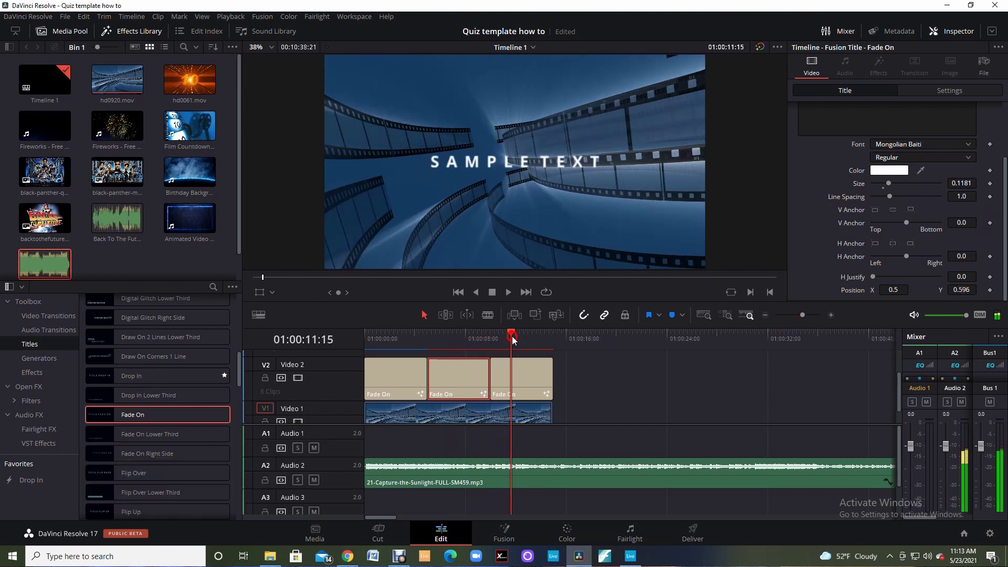
left_click(524, 371)
key("space")
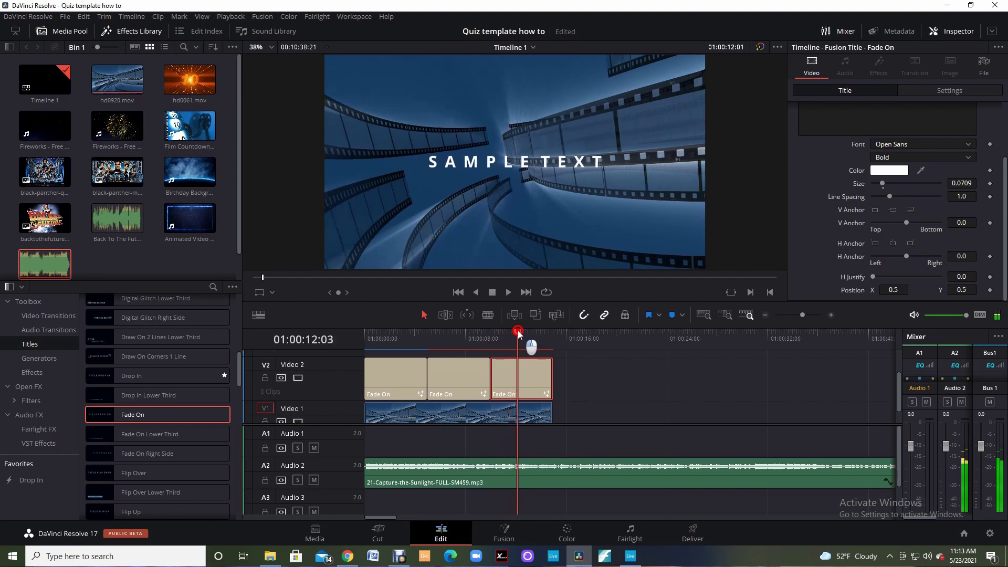
left_click(533, 348)
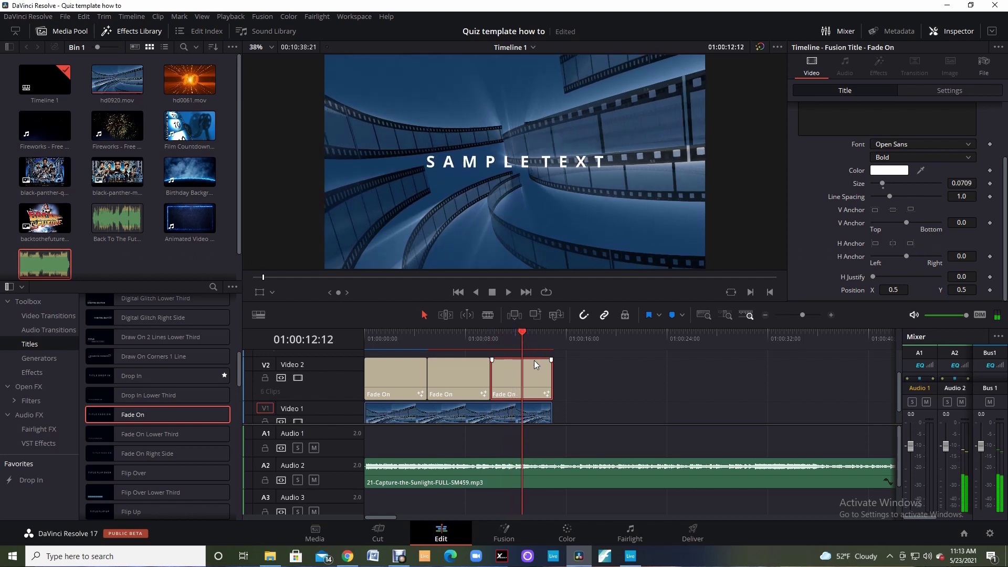
scroll(872, 152, "up", 3)
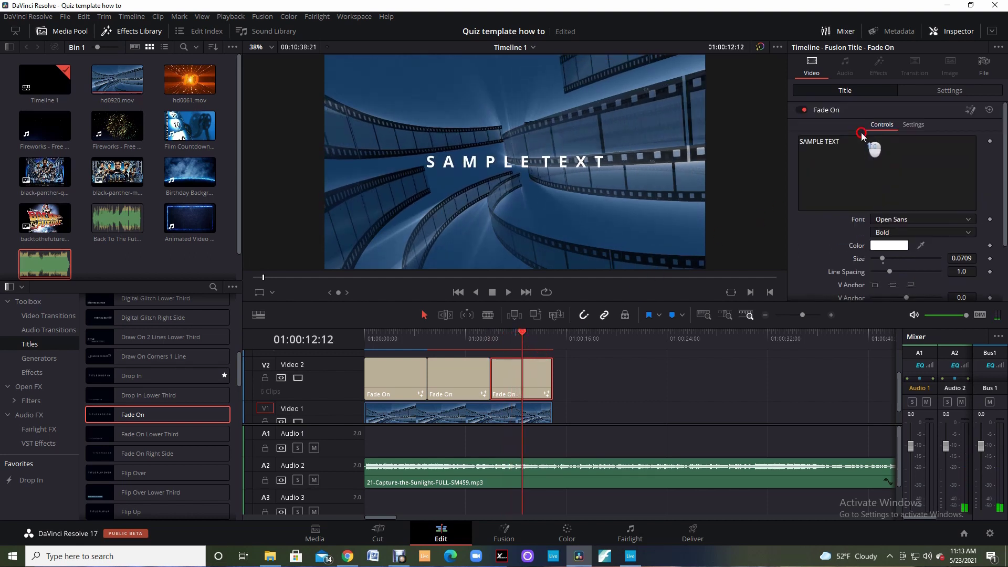
left_click(862, 145)
key("BackSpace")
key("BackSpace")
key("BackSpace")
key("BackSpace")
key("BackSpace")
key("BackSpace")
key("BackSpace")
key("BackSpace")
key("BackSpace")
key("BackSpace")
key("BackSpace")
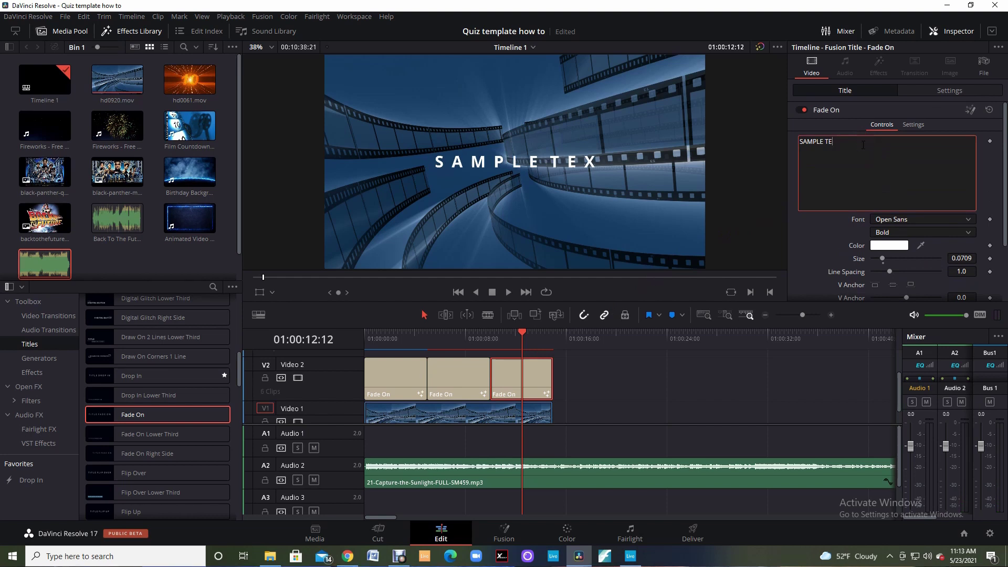
type("L")
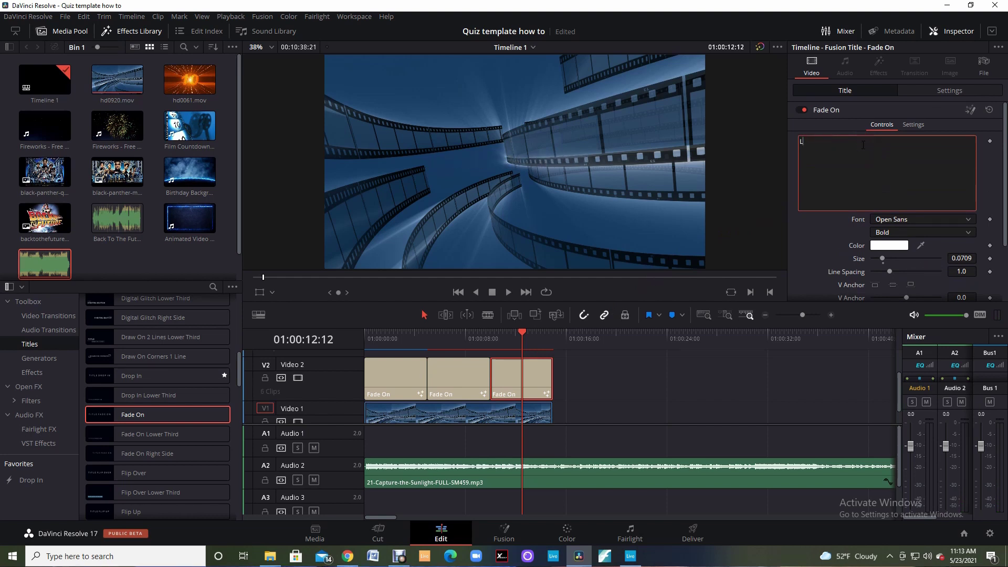
type("et's Play")
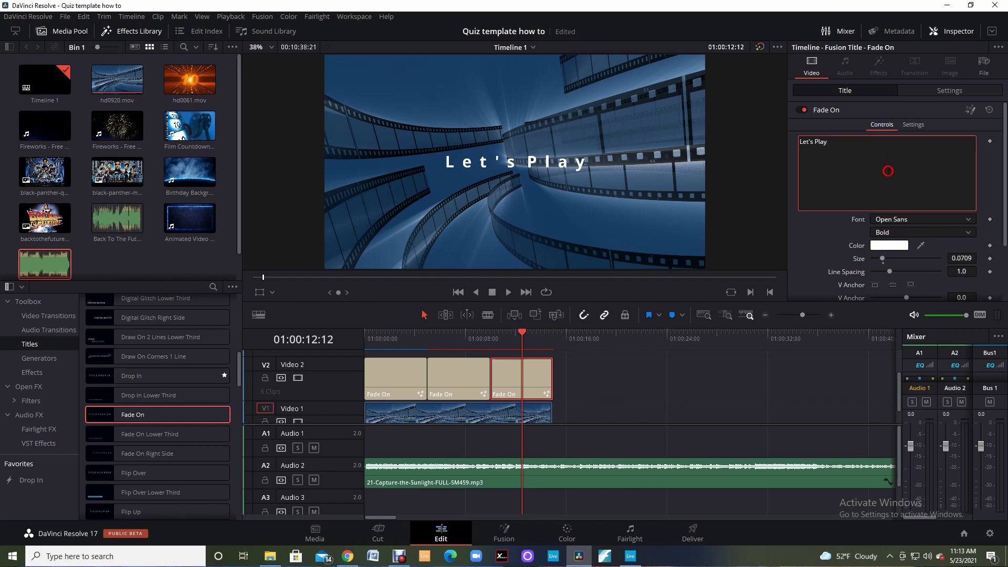
Style Let's Play in Mongolian Baiti Regular at size 0.0984, raised to Y 0.597.
left_click(906, 232)
left_click(907, 233)
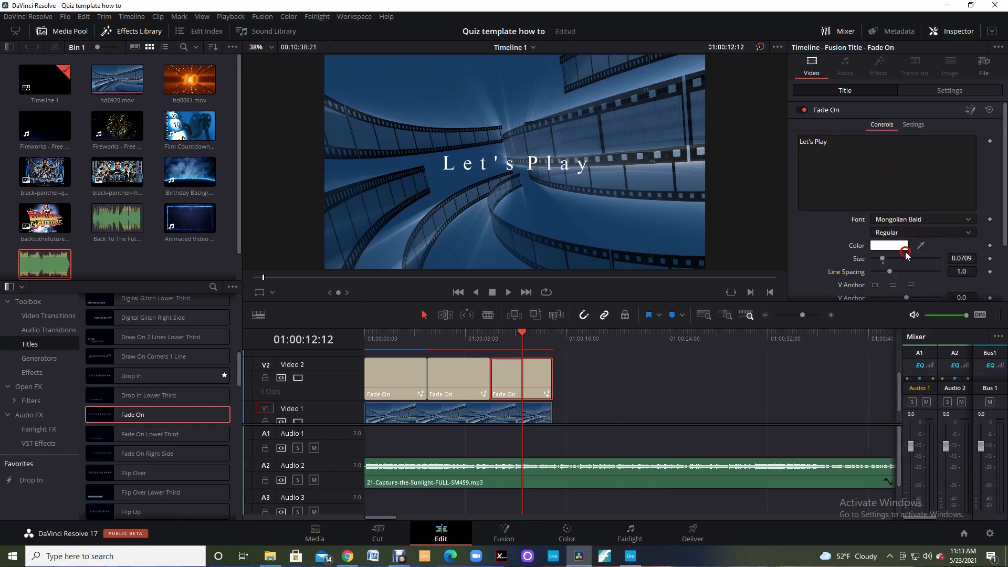
scroll(841, 247, "down", 1)
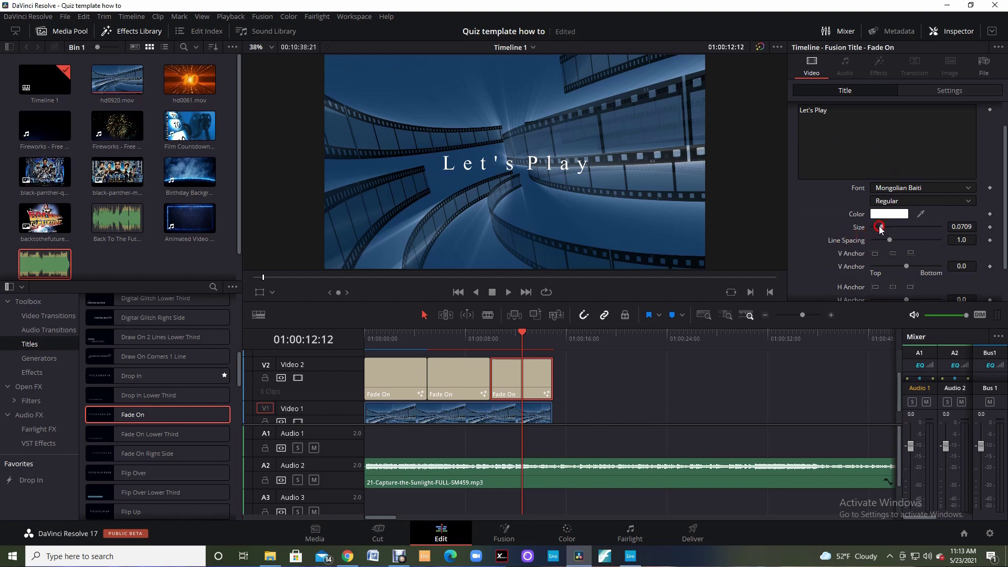
left_click_drag(882, 226, 886, 227)
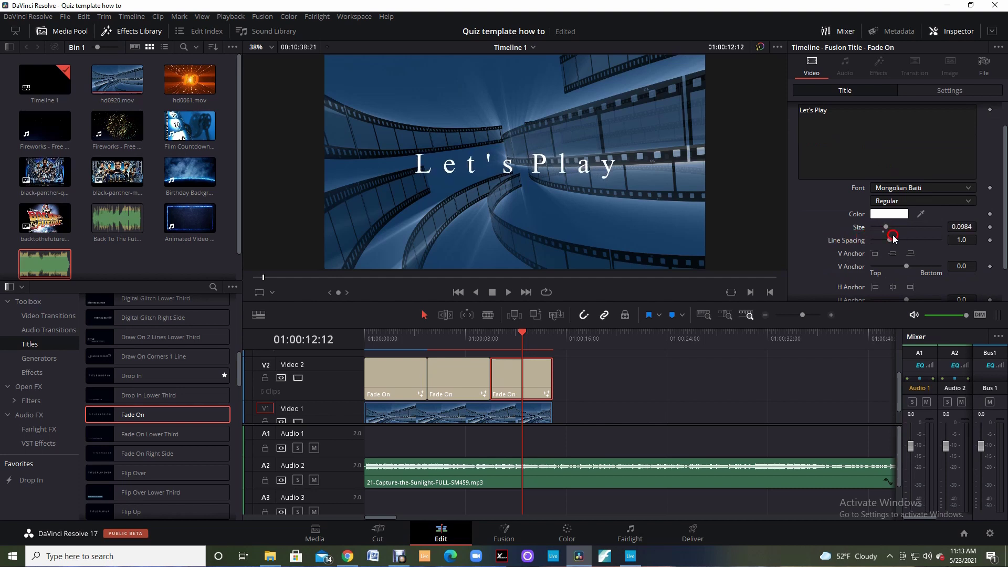
scroll(814, 263, "down", 1)
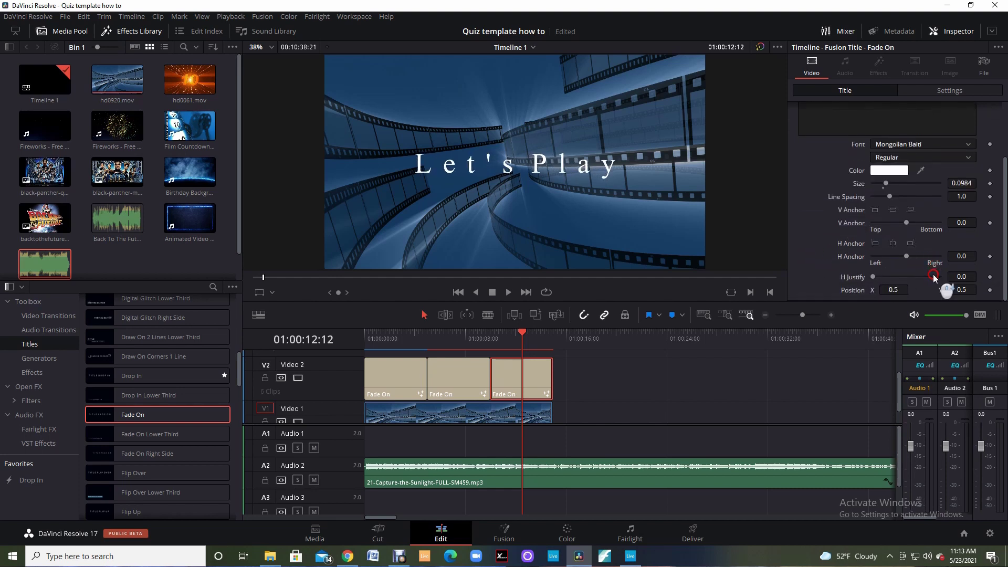
left_click_drag(967, 291, 519, 166)
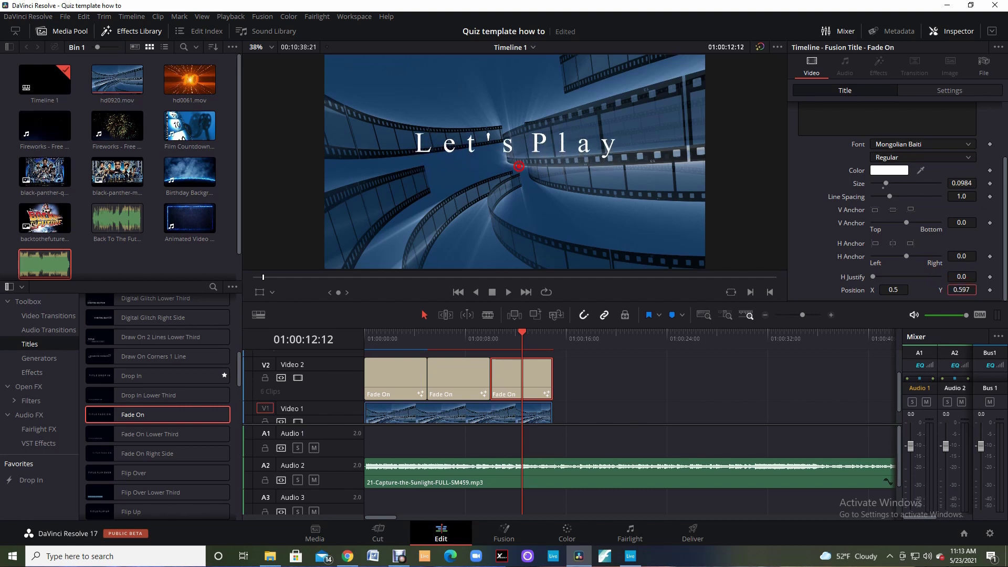
left_click_drag(523, 334, 359, 341)
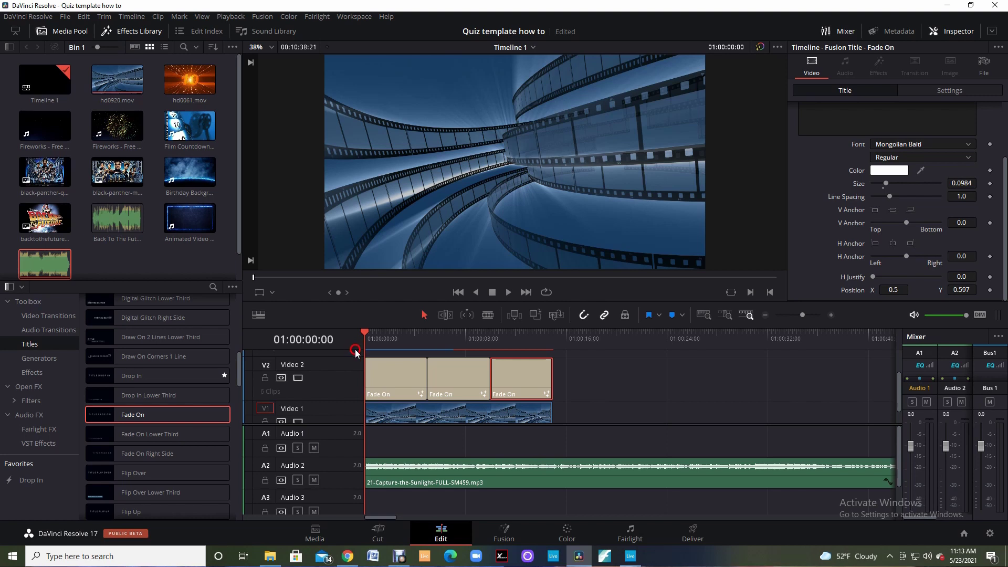
Play the intro through all three titles, stopping at 01:00:15:05, then go to the Cut page.
left_click(507, 293)
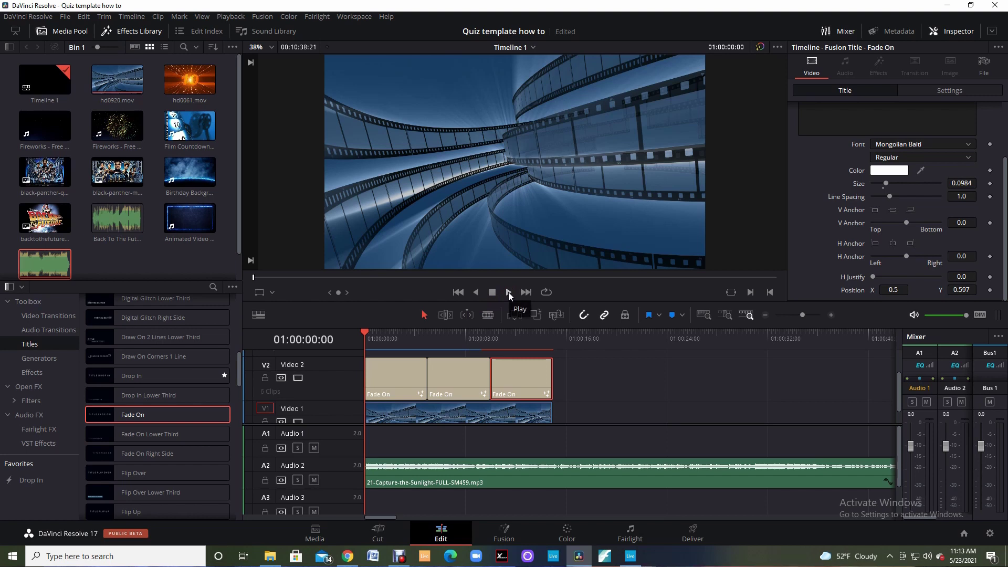
left_click(509, 294)
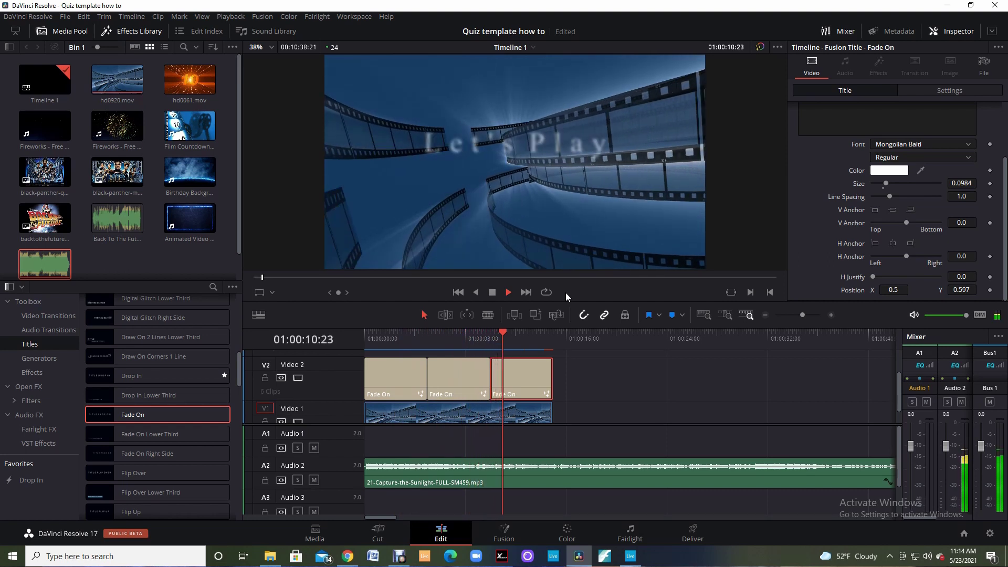
left_click(493, 293)
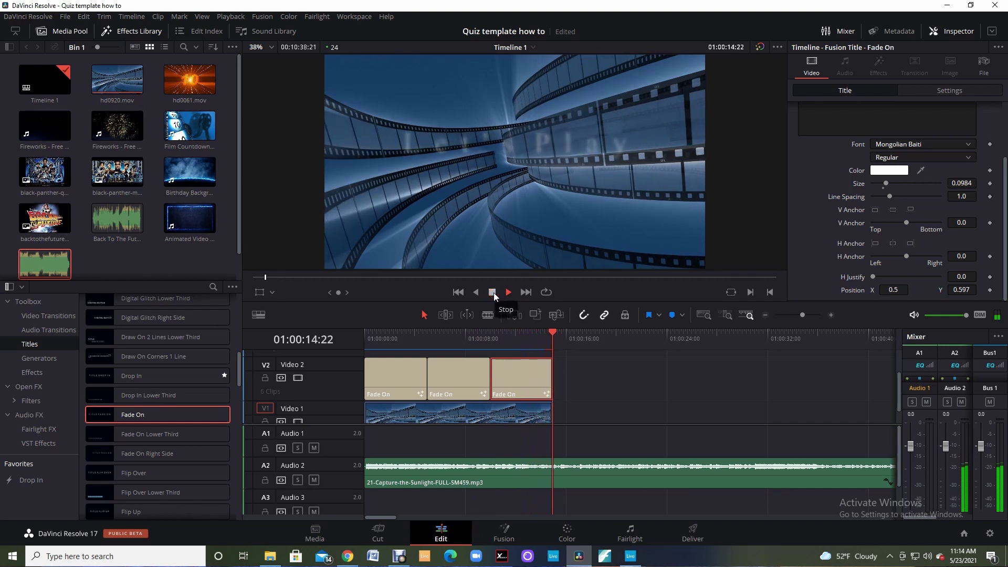
left_click(494, 292)
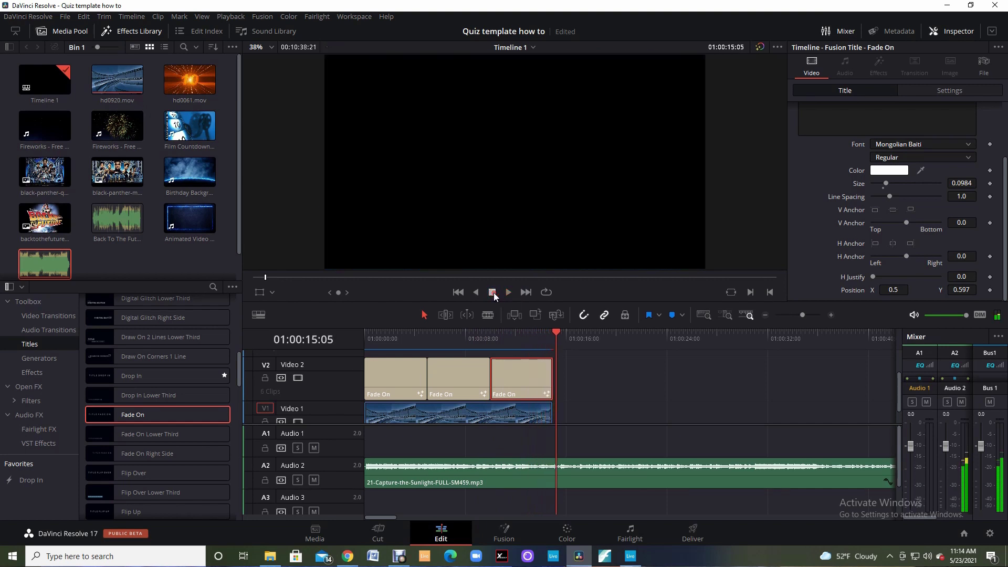
left_click(376, 534)
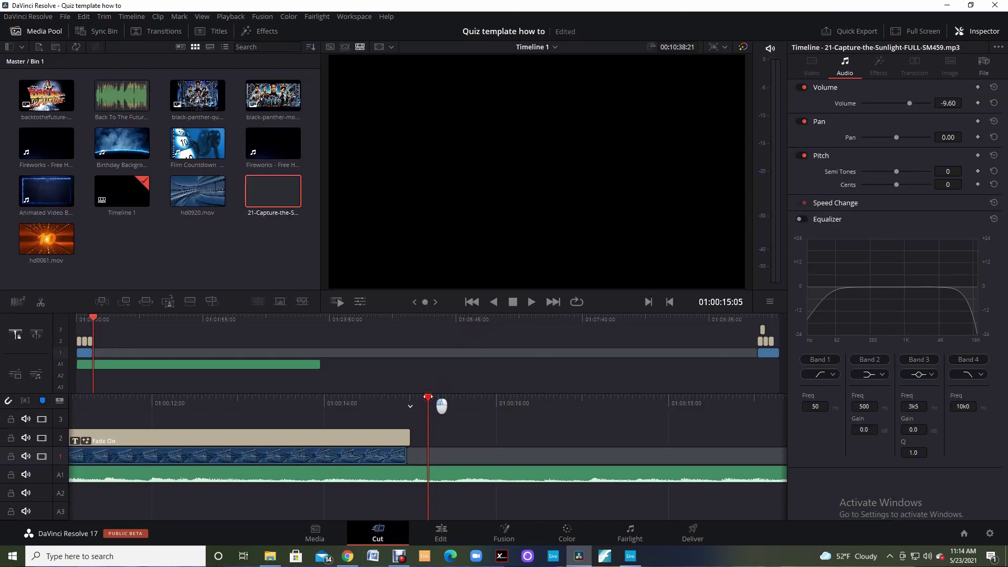
Split the A1 music where the video ends (about 01:00:14:17) and delete the leftover tail.
left_click_drag(443, 398, 450, 396)
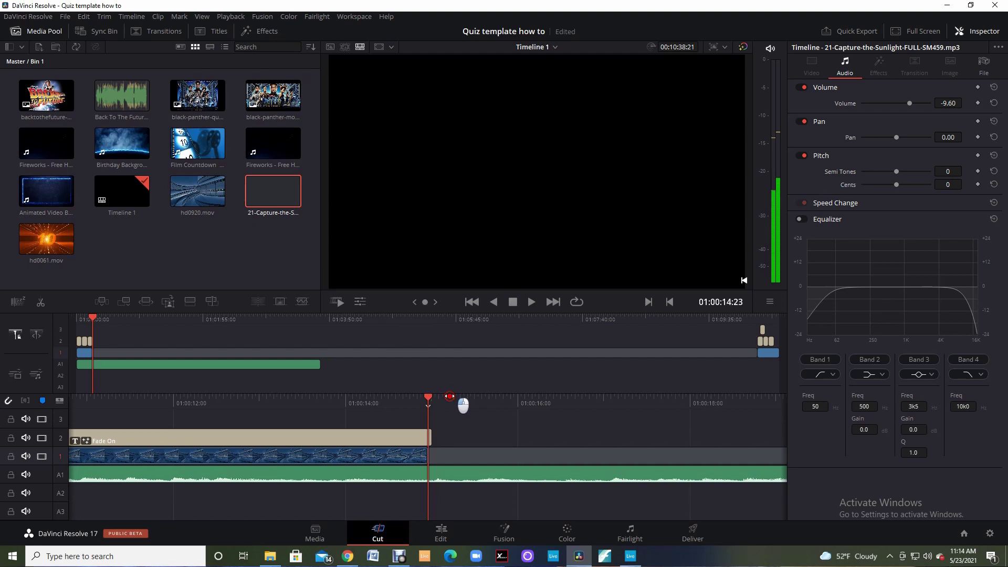
left_click(452, 459)
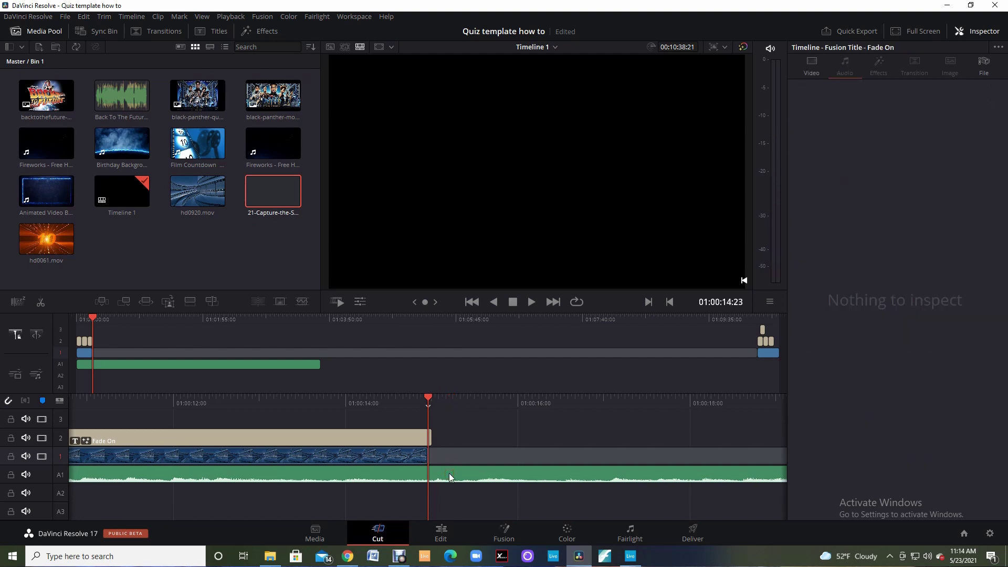
left_click(493, 474)
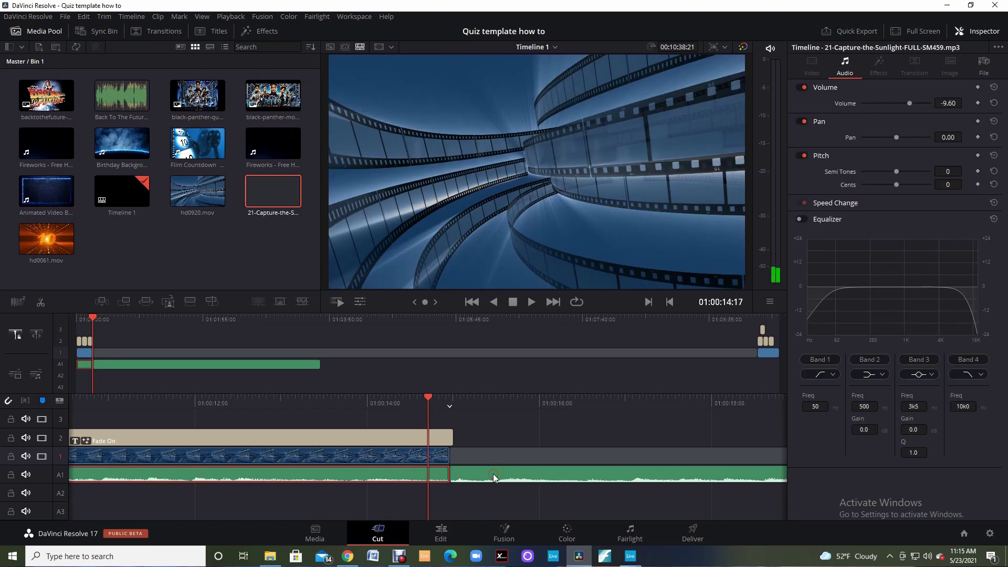
left_click(493, 476)
right_click(493, 475)
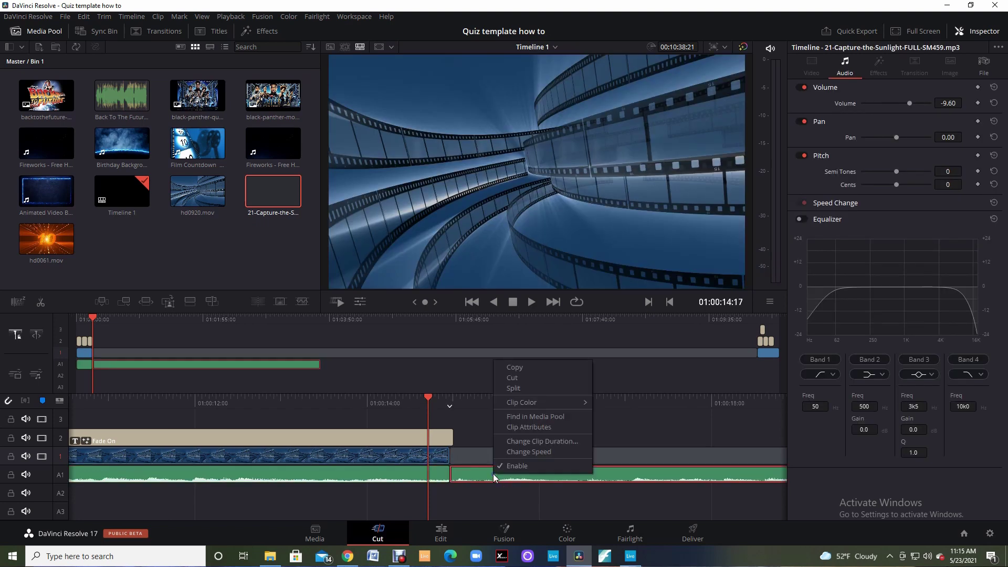
left_click(506, 377)
left_click(503, 381)
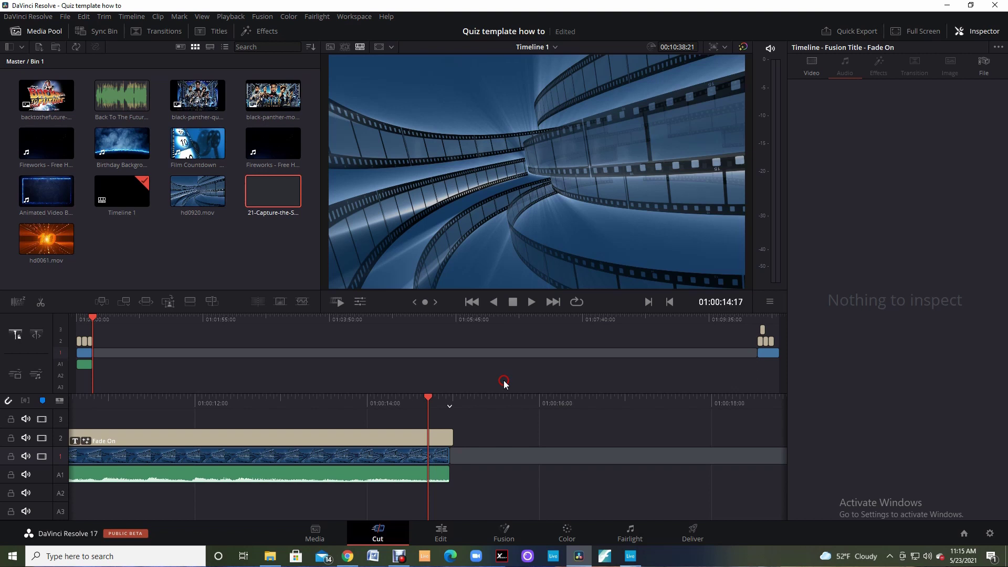
left_click(442, 531)
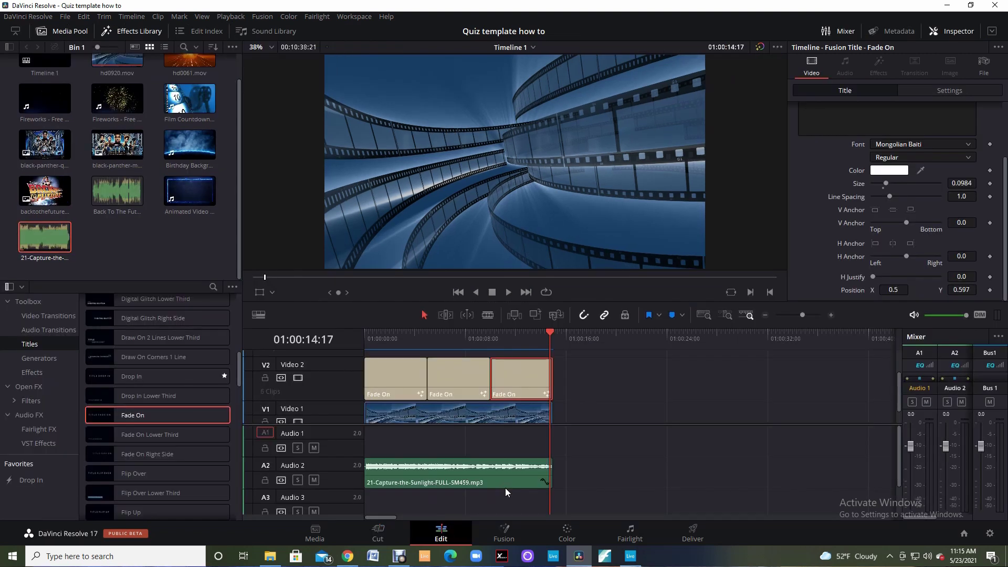
Drag the music clip's end fade handle to fade it out, then replay from the Let's Play title.
left_click(546, 465)
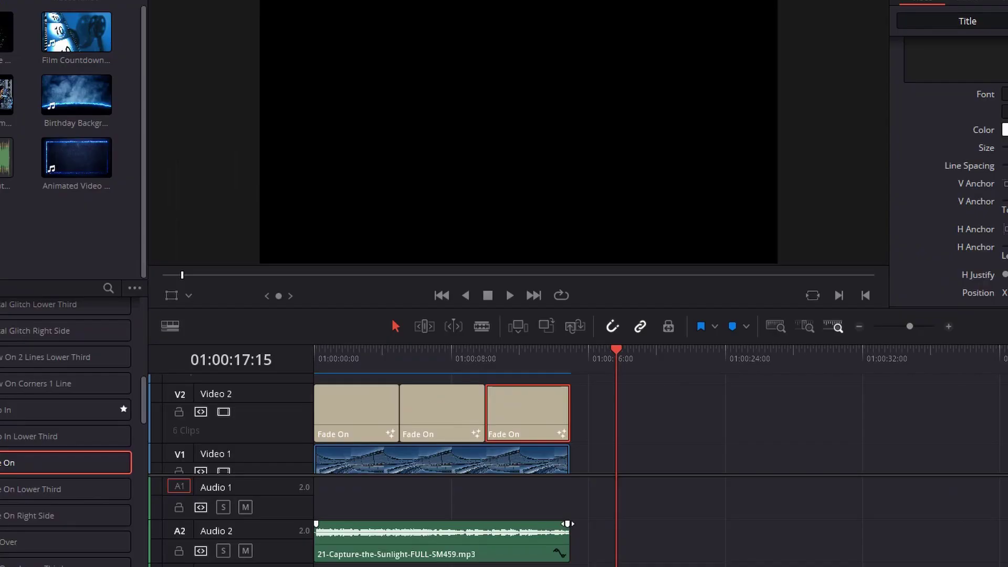
left_click(567, 523)
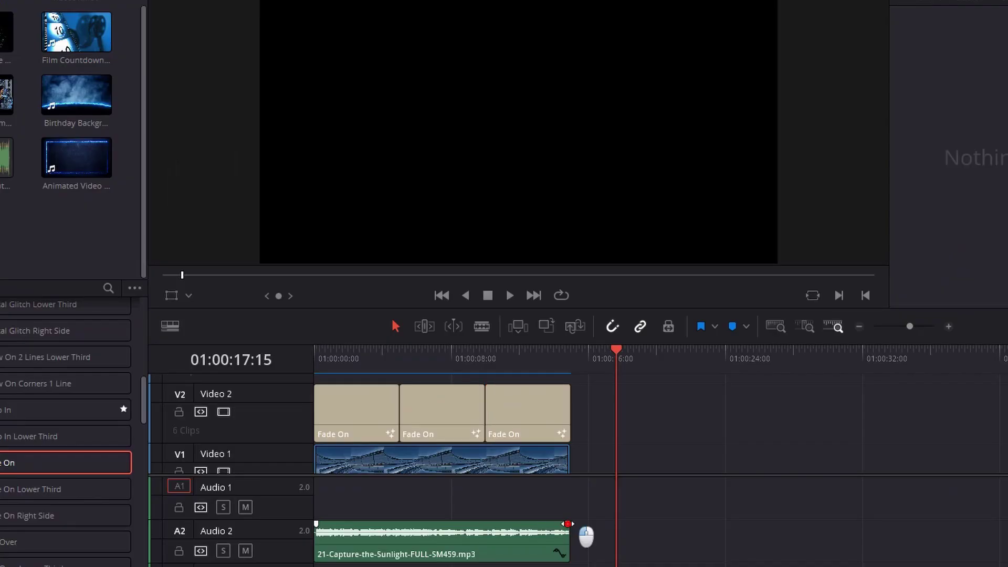
left_click_drag(567, 523, 533, 532)
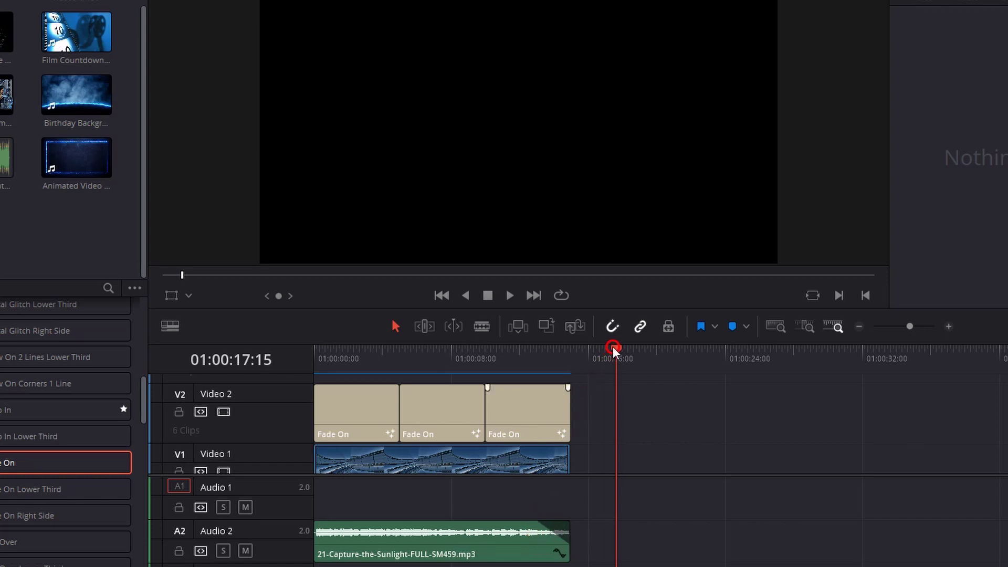
left_click_drag(615, 351, 516, 368)
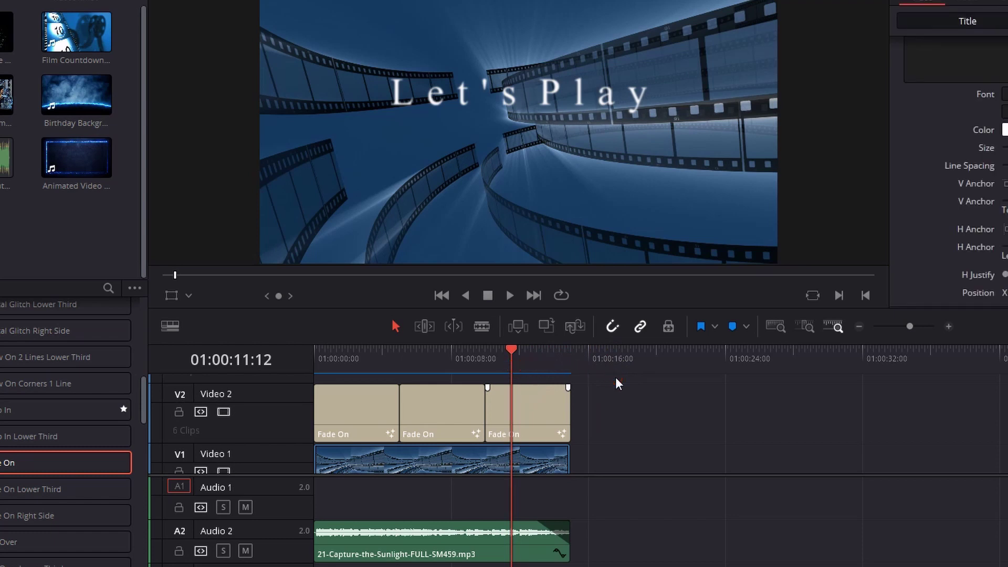
left_click(509, 296)
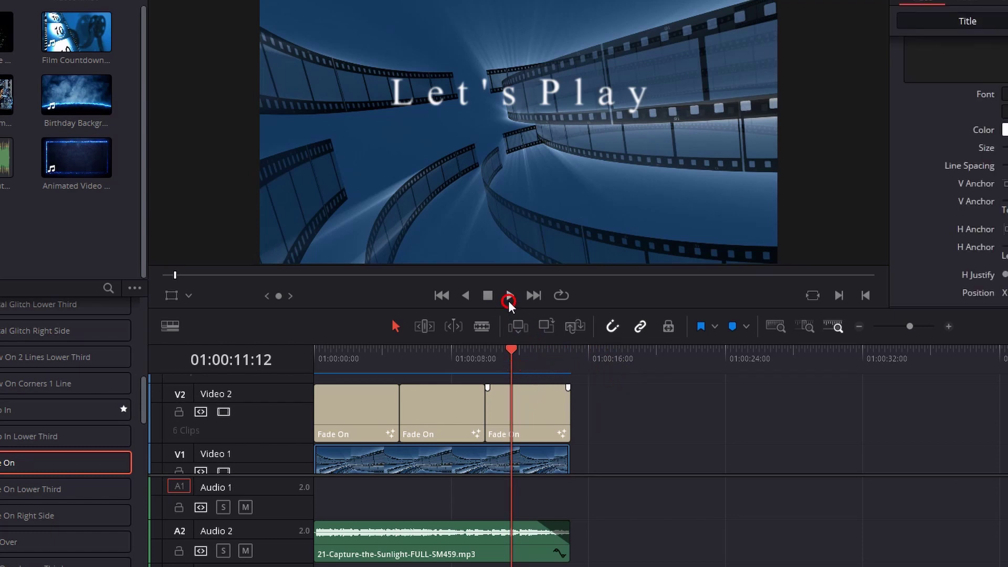